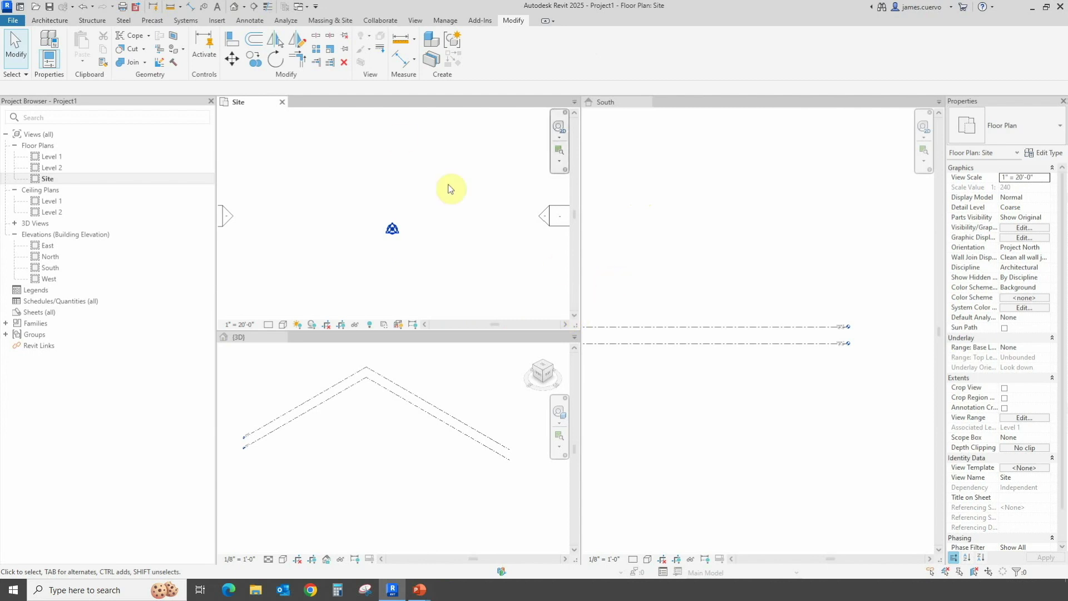
Start a new in-place conceptual mass named "topo".
click(323, 23)
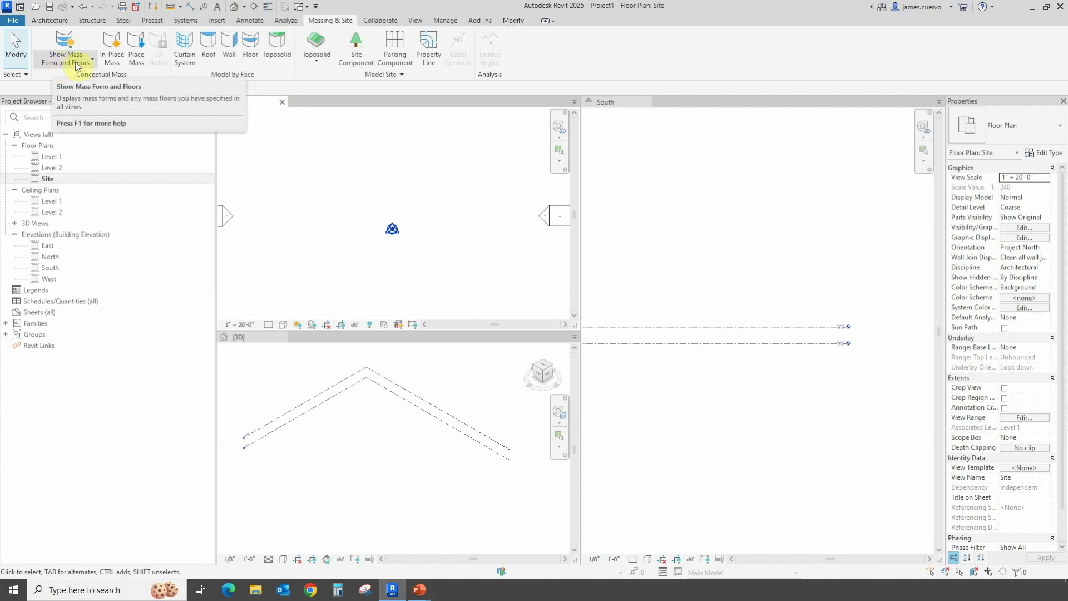
click(114, 56)
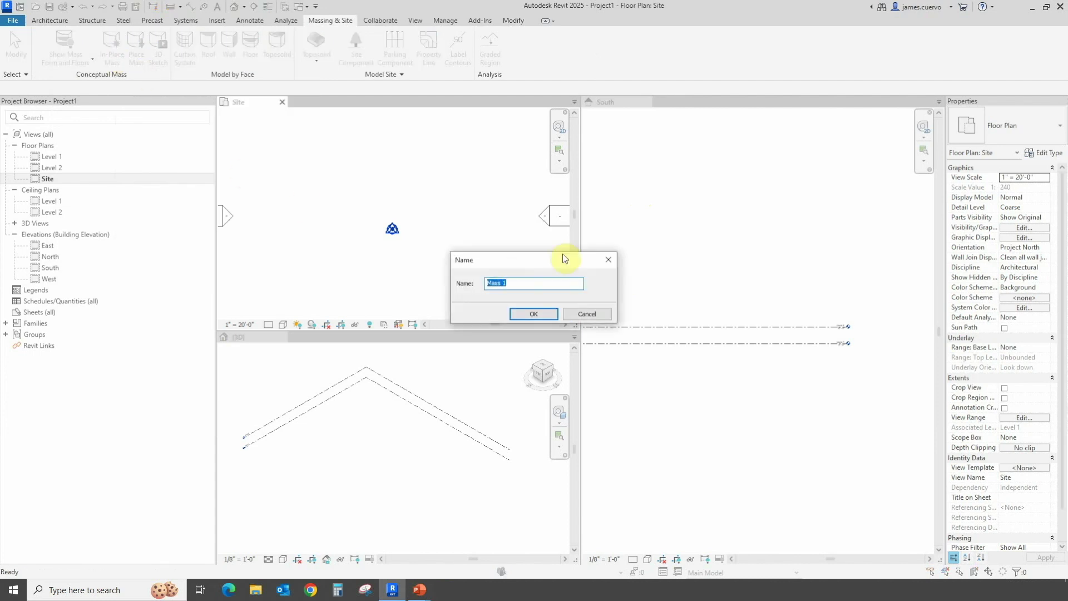
text(topo)
click(539, 314)
Draw a wavy spline about 62 feet long from four control points, running west to east in the Site plan.
click(179, 53)
click(317, 261)
click(348, 247)
click(377, 260)
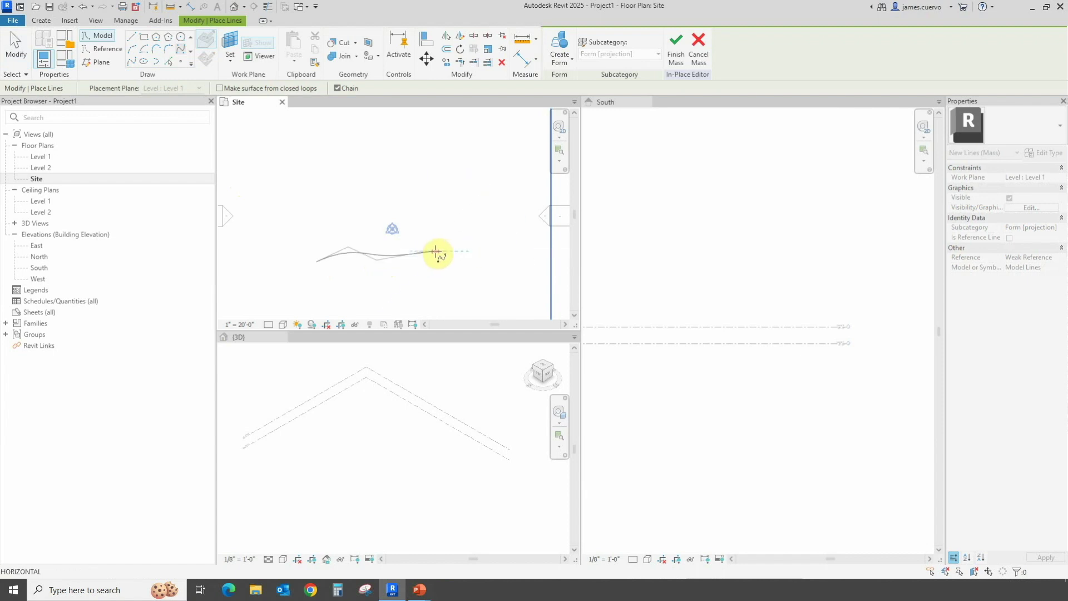
click(436, 252)
key(Escape)
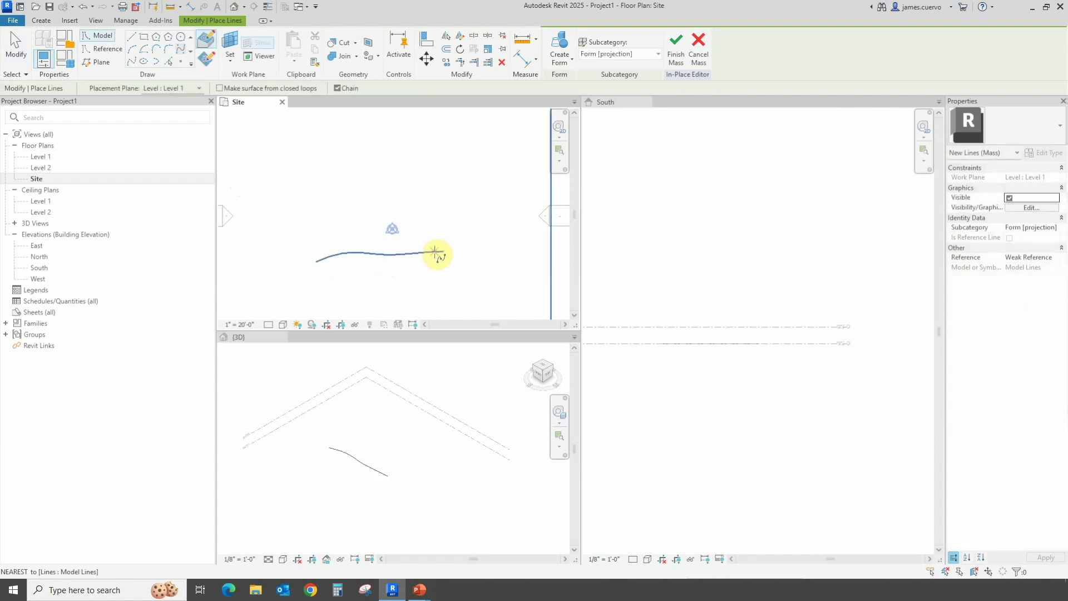
key(Escape)
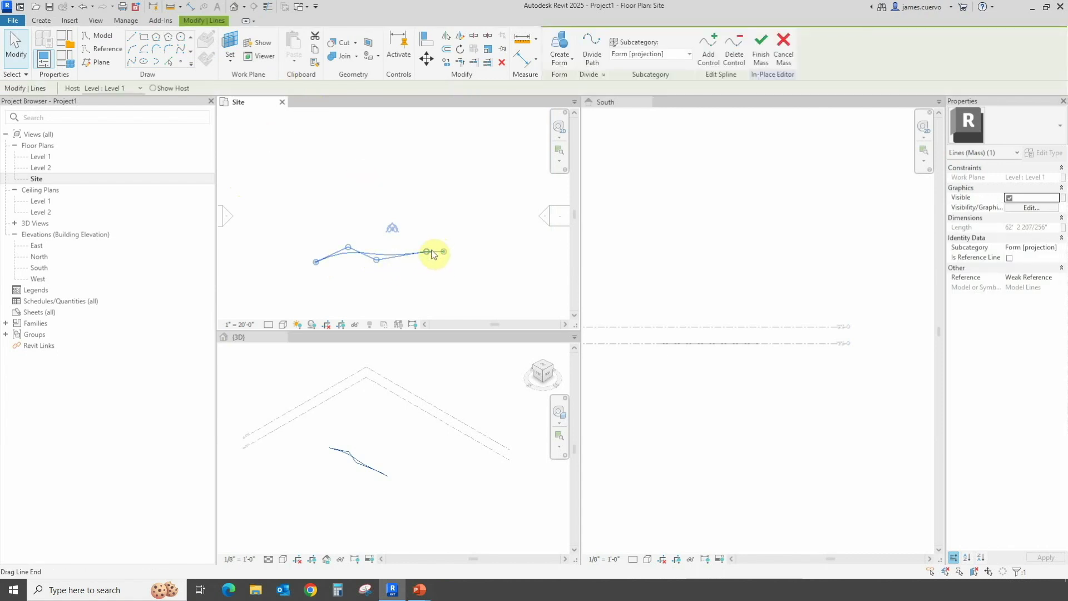
Reshape the spline by leveling its east end with the west end and moving its inner control points to form stronger waves.
key(Return)
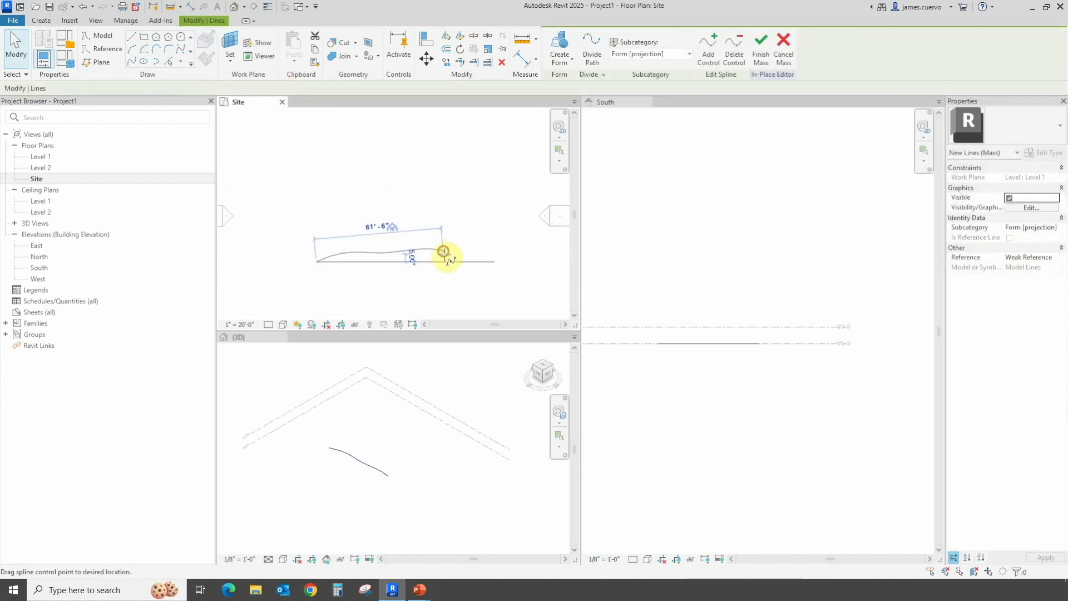
click(450, 261)
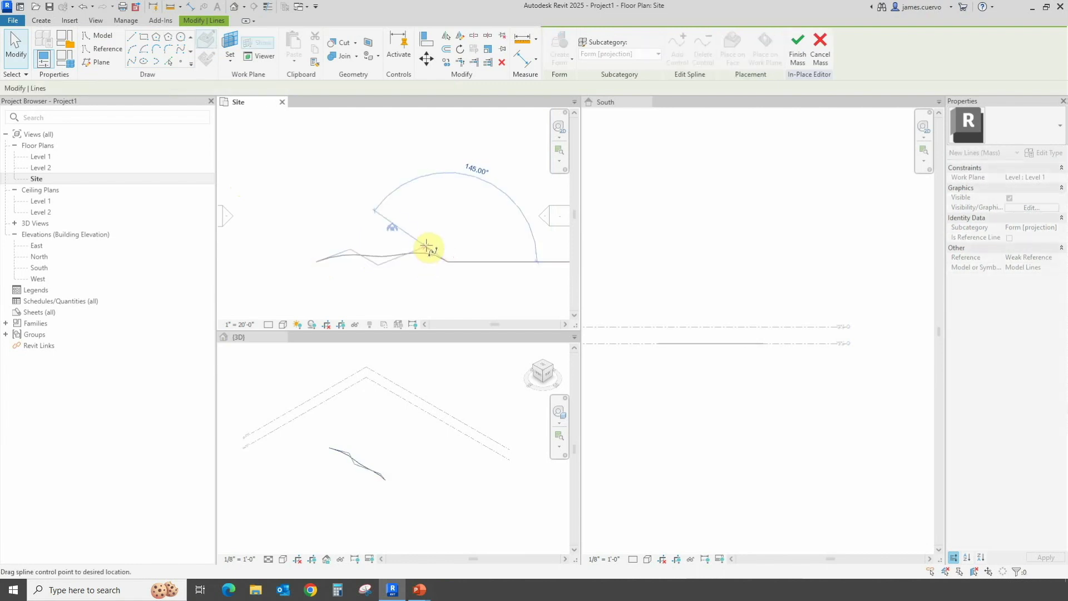
drag(379, 265, 344, 241)
click(350, 210)
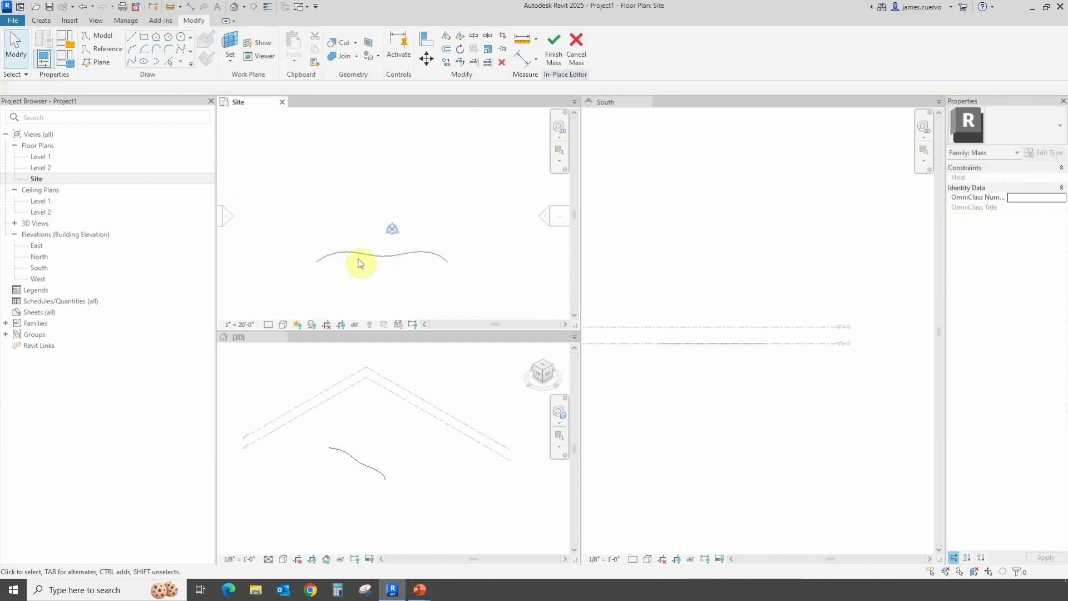
Copy the spline three times northward in the Site plan, spacing the copies about 13 feet apart.
click(358, 258)
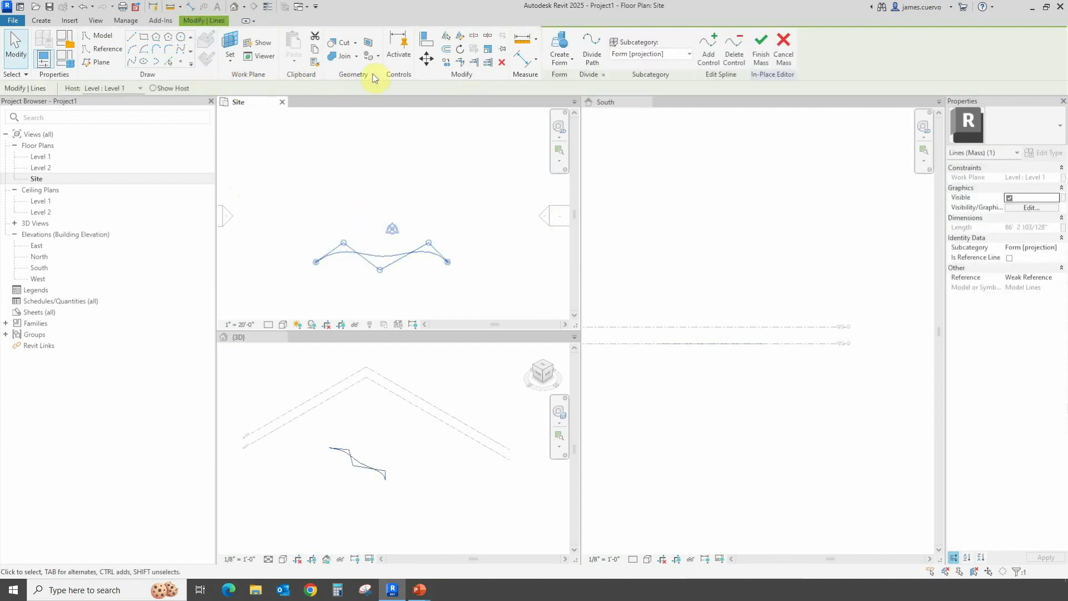
click(441, 62)
click(315, 260)
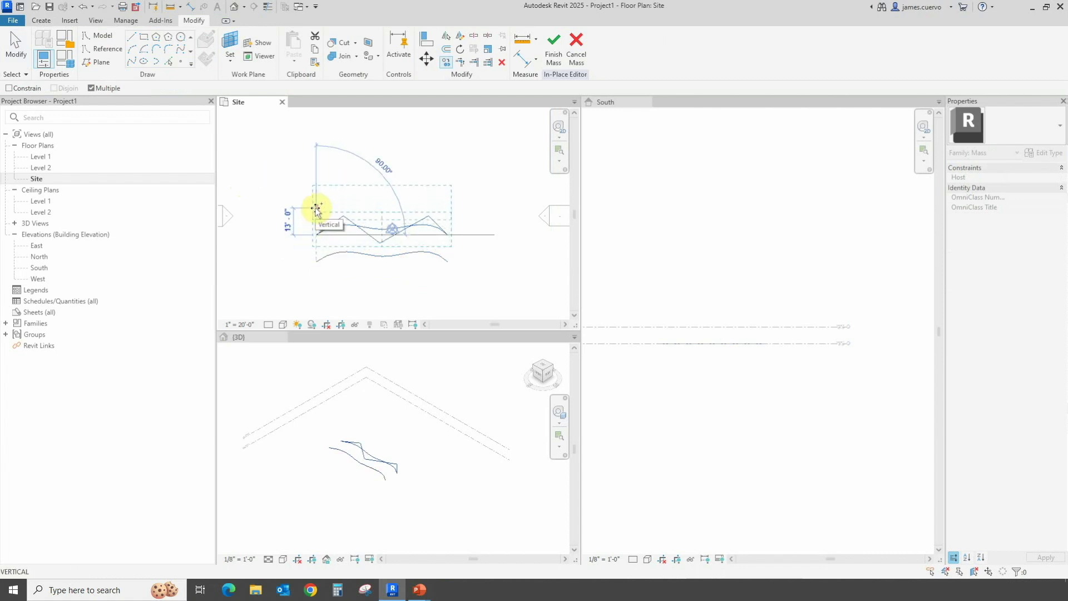
click(315, 207)
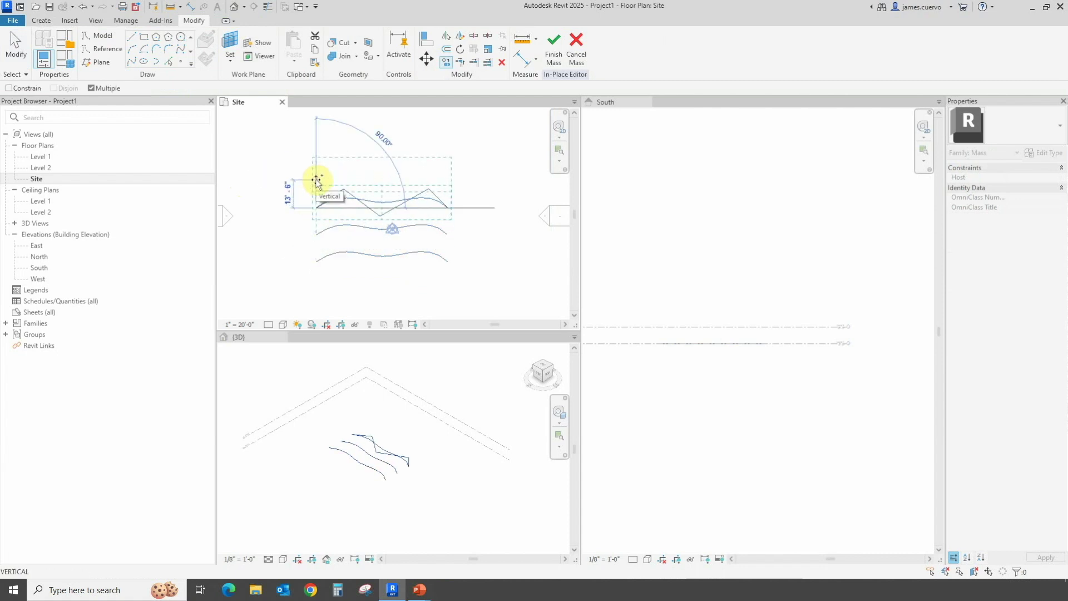
click(317, 179)
key(Escape)
key(Escape)
Create a solid form from all four splines.
drag(451, 293, 442, 122)
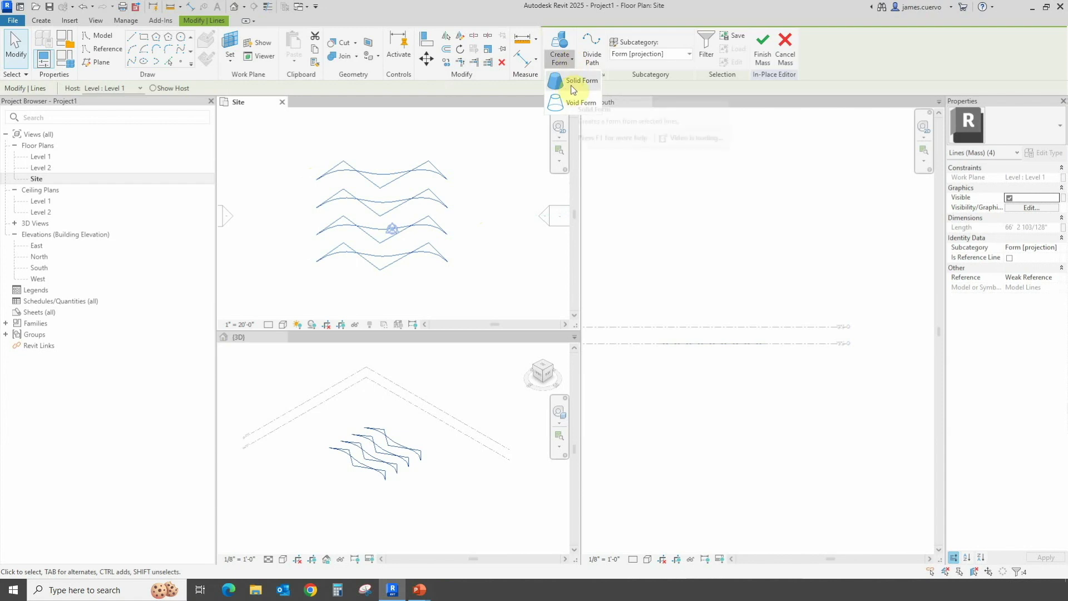
click(572, 80)
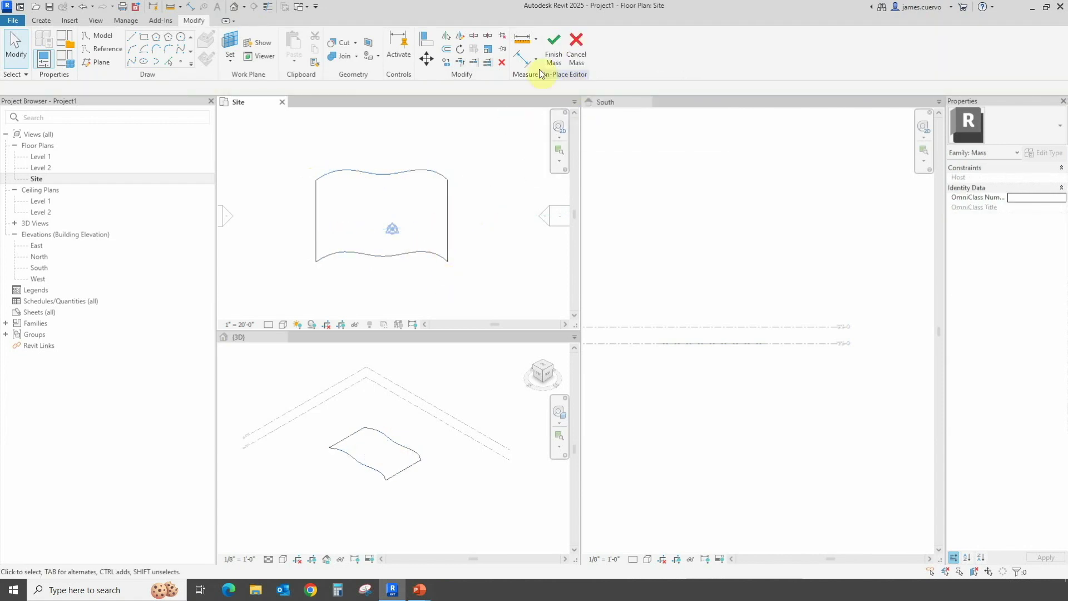
Raise the form's second profile edge from the south slightly above Level 1 in the South elevation.
click(445, 234)
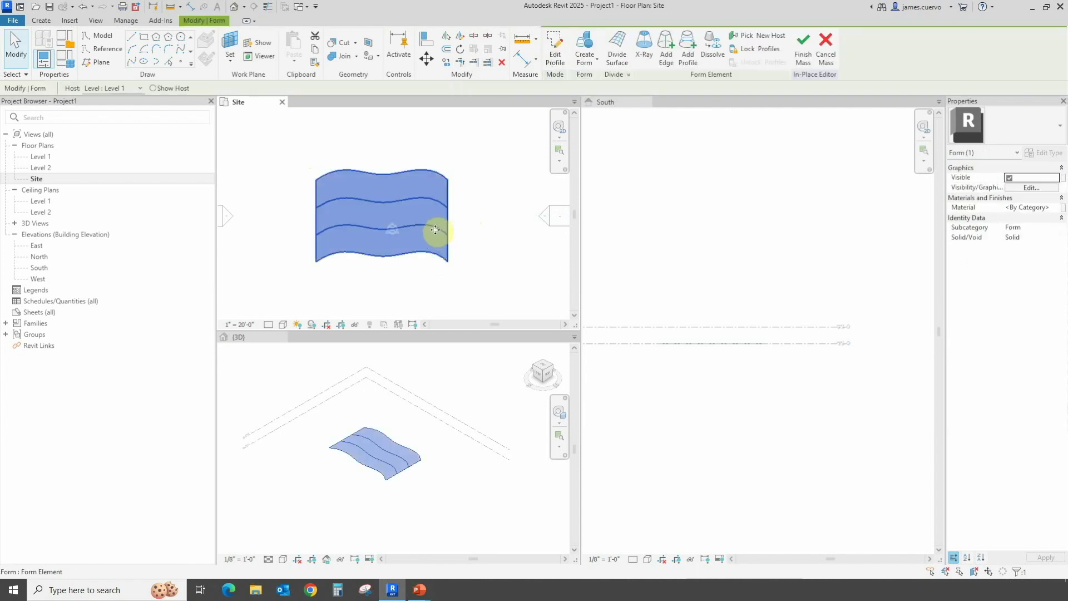
key(Tab)
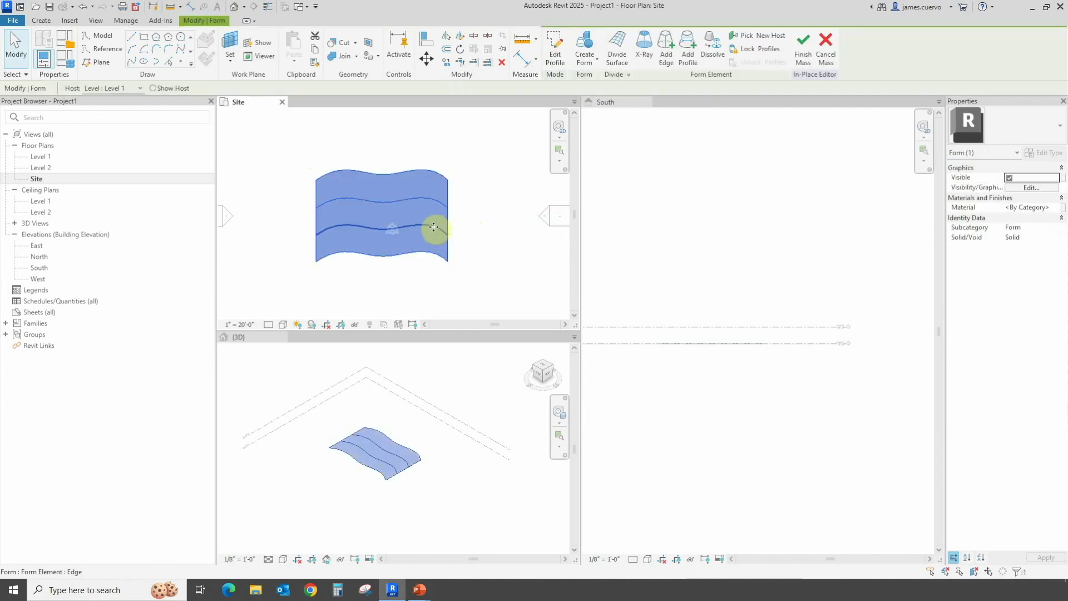
click(434, 227)
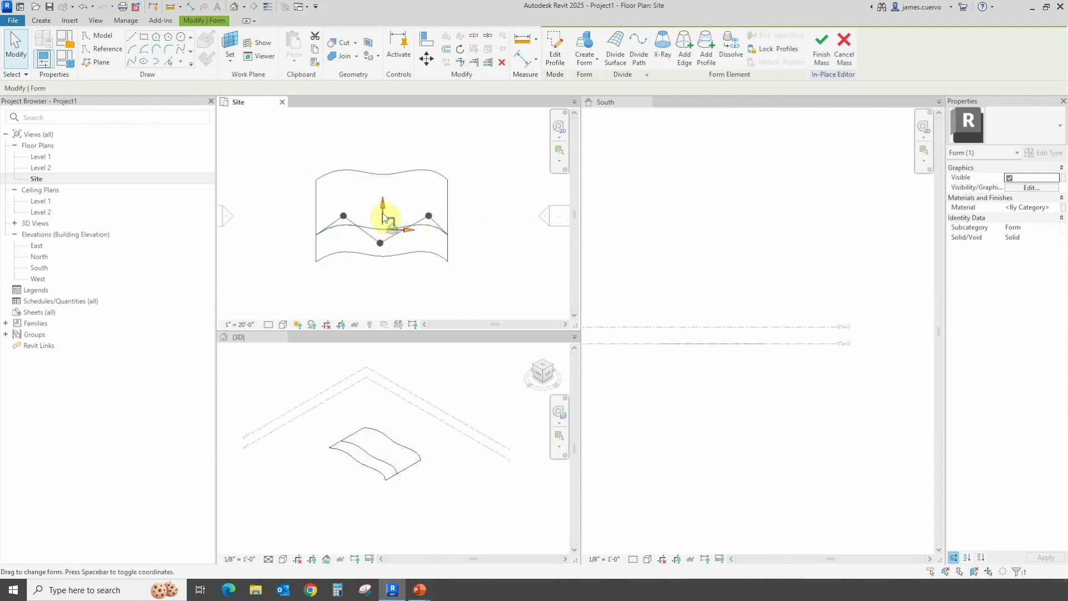
click(612, 103)
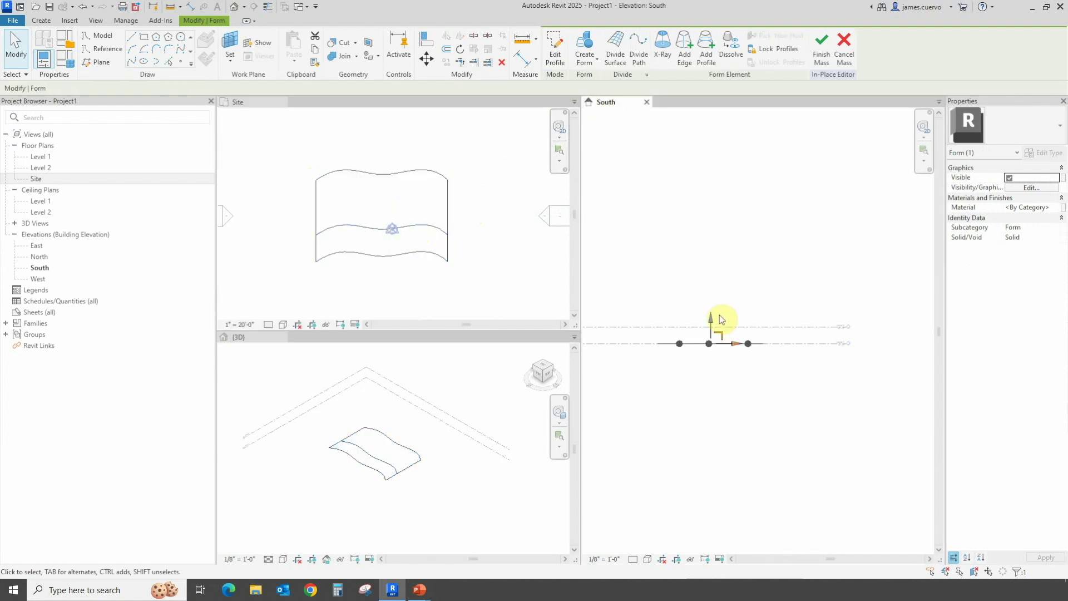
drag(710, 321, 708, 315)
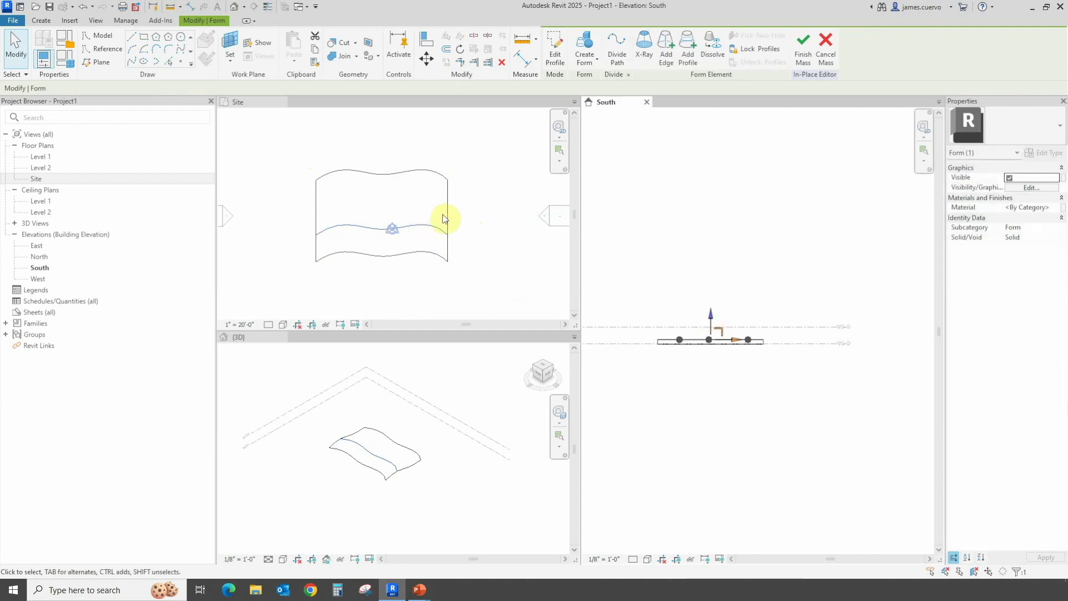
Raise the form's third profile edge from the south to roughly midway between Level 1 and Level 2 in the South elevation.
click(243, 103)
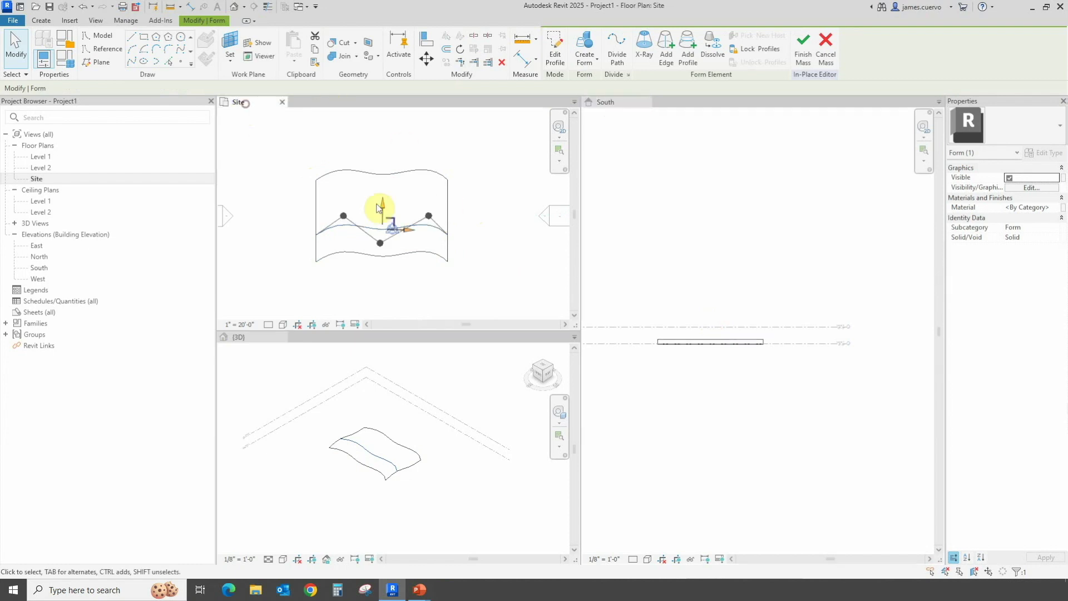
click(448, 210)
key(Escape)
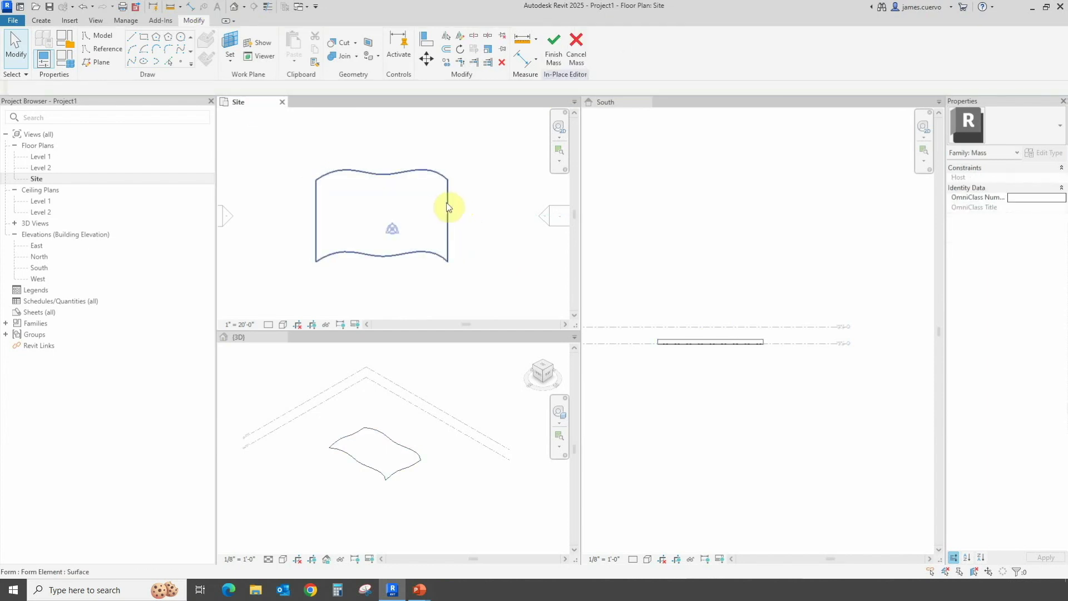
click(448, 208)
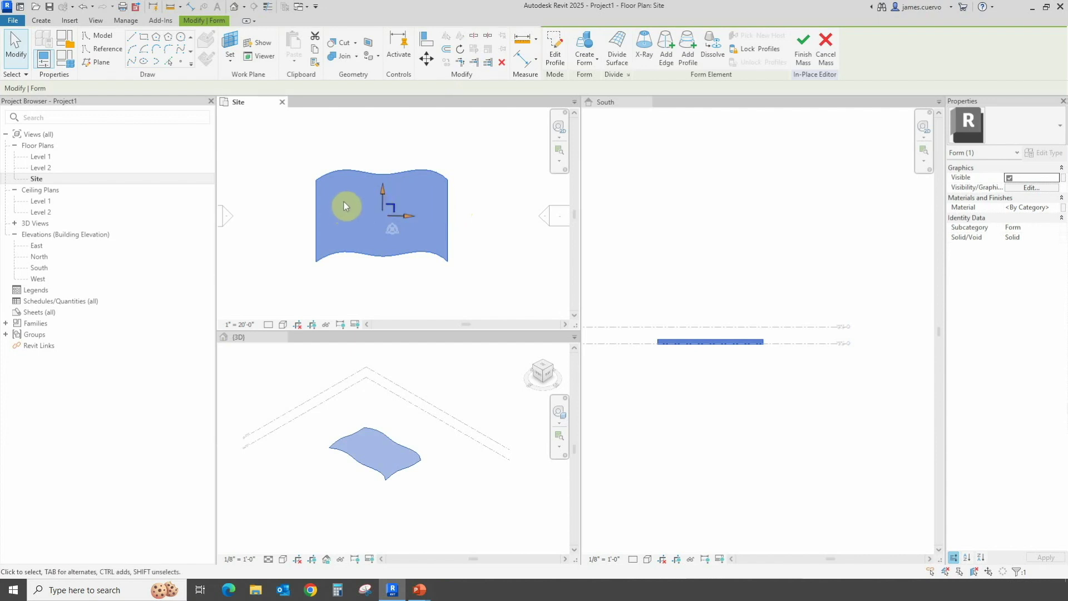
click(399, 199)
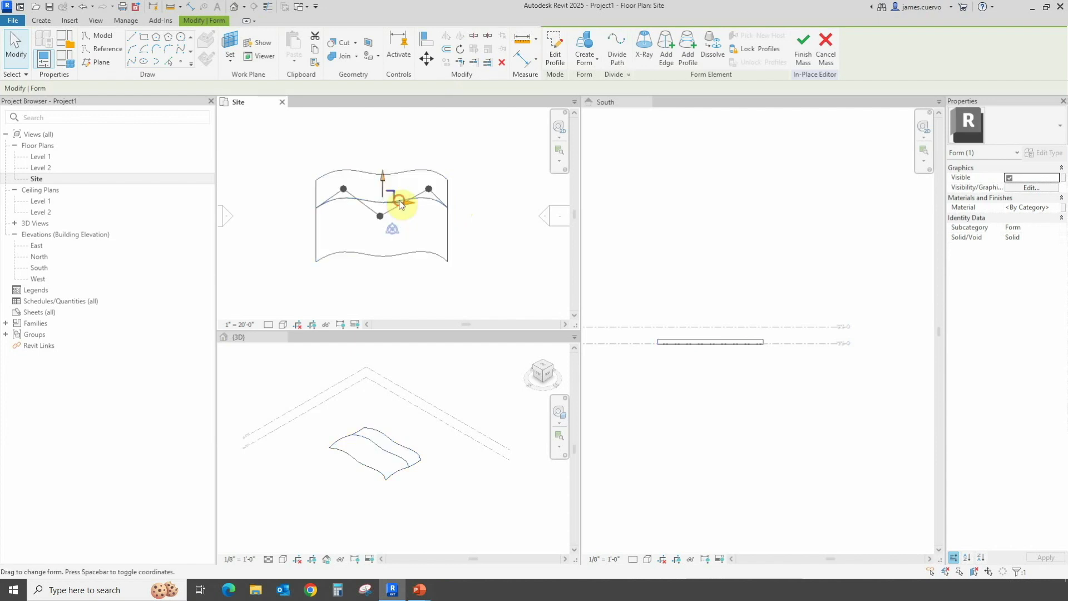
click(612, 102)
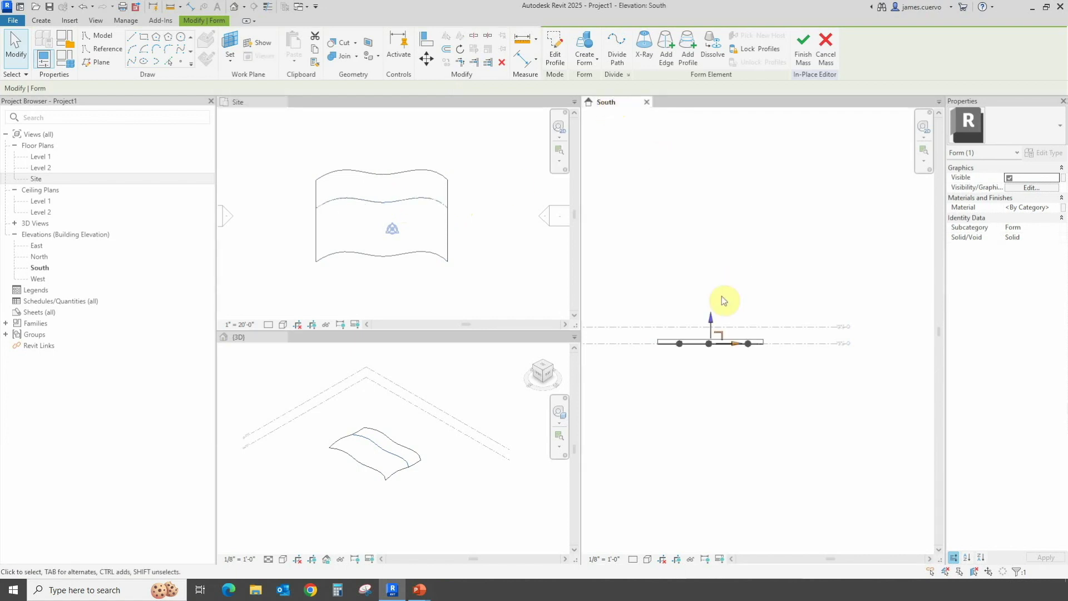
drag(712, 318, 711, 309)
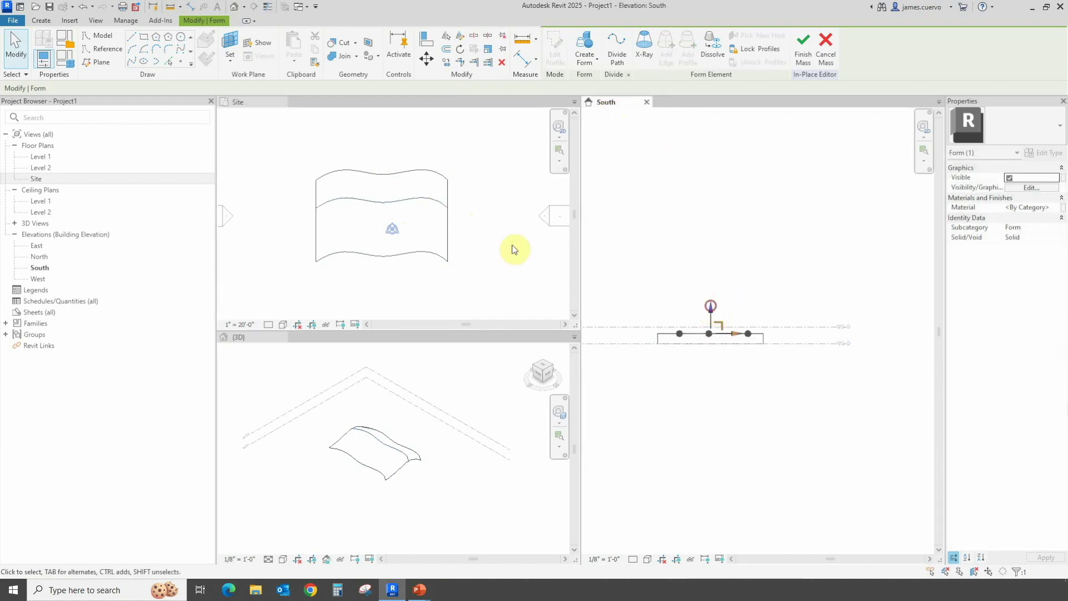
Raise the form's northernmost profile edge to Level 2 in the South elevation.
click(409, 168)
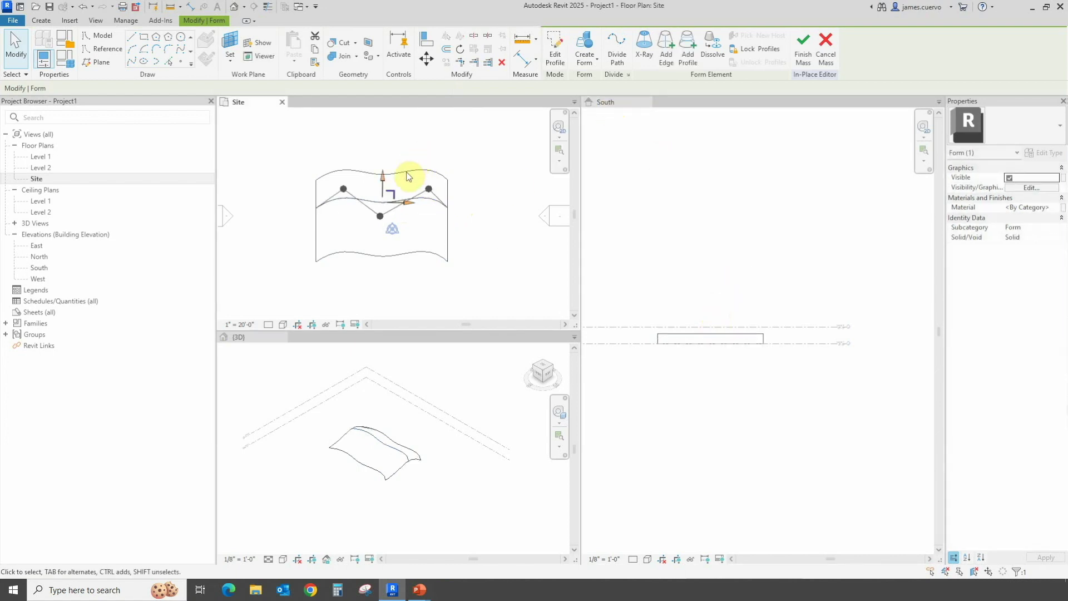
click(408, 175)
click(403, 177)
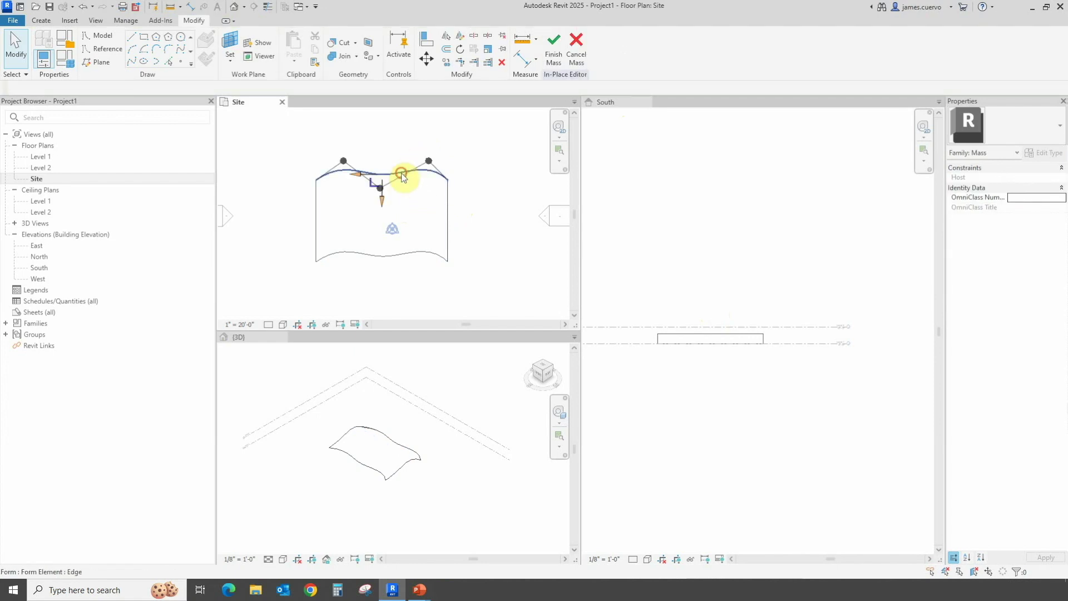
click(611, 101)
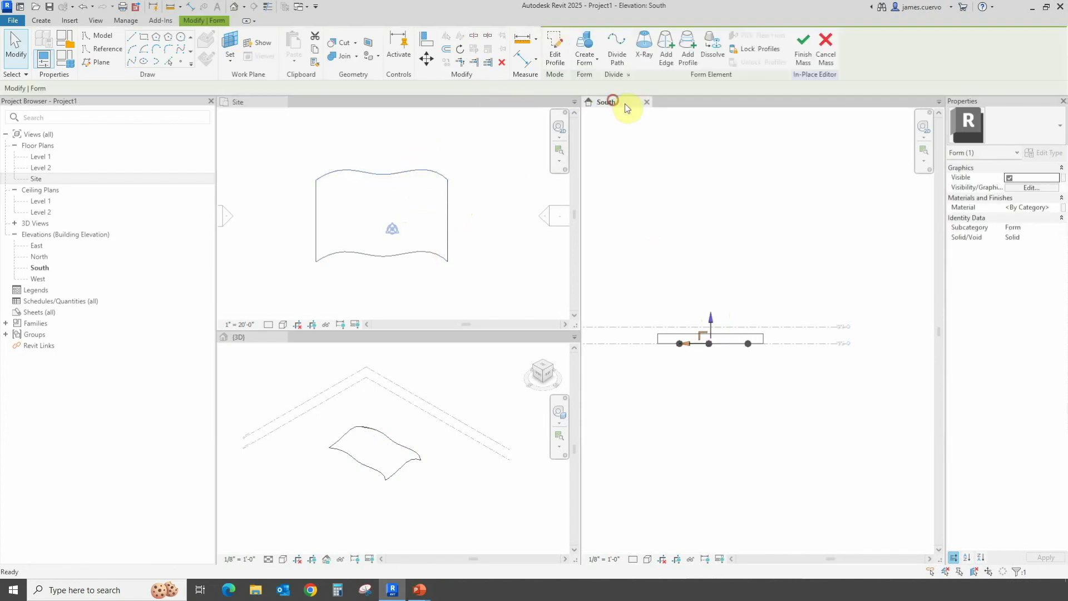
drag(710, 318, 708, 300)
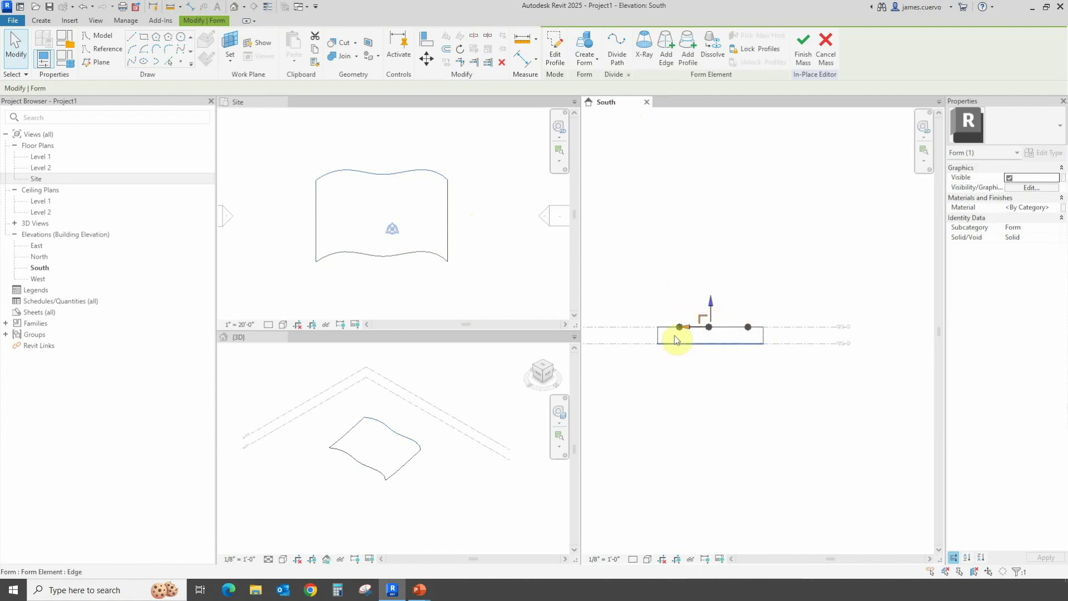
Lower the two outer control points of the northernmost edge slightly below Level 2 in the South elevation.
click(687, 291)
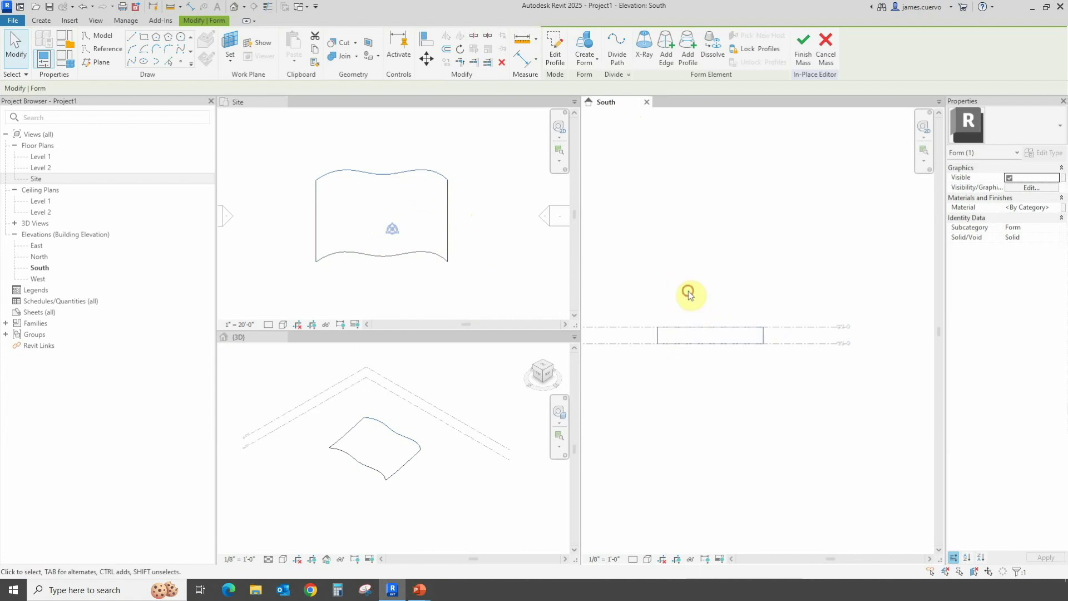
click(676, 331)
drag(683, 304, 682, 312)
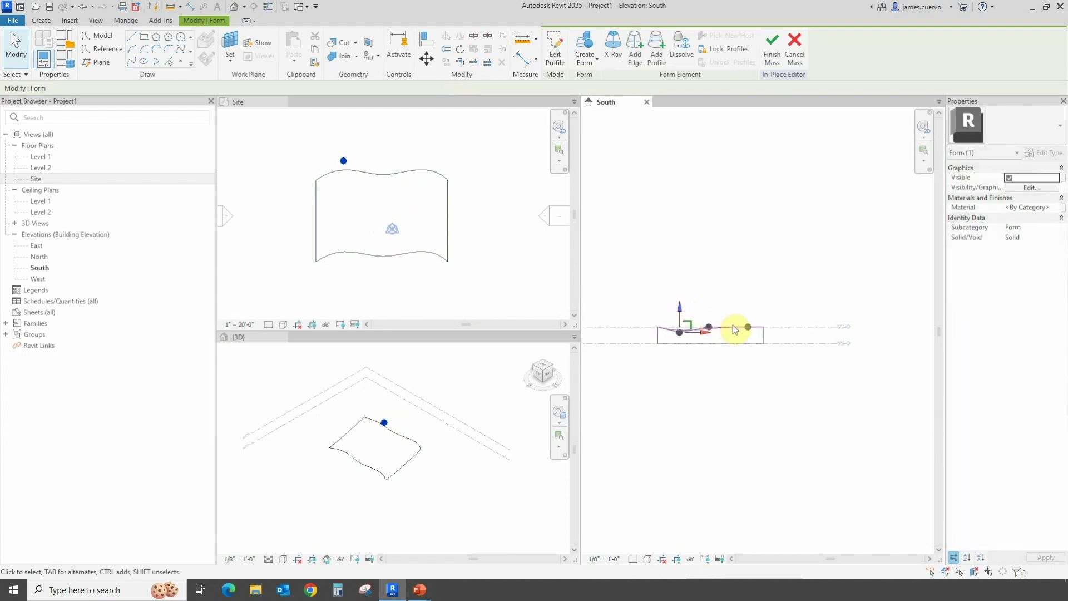
click(747, 328)
drag(750, 311, 748, 316)
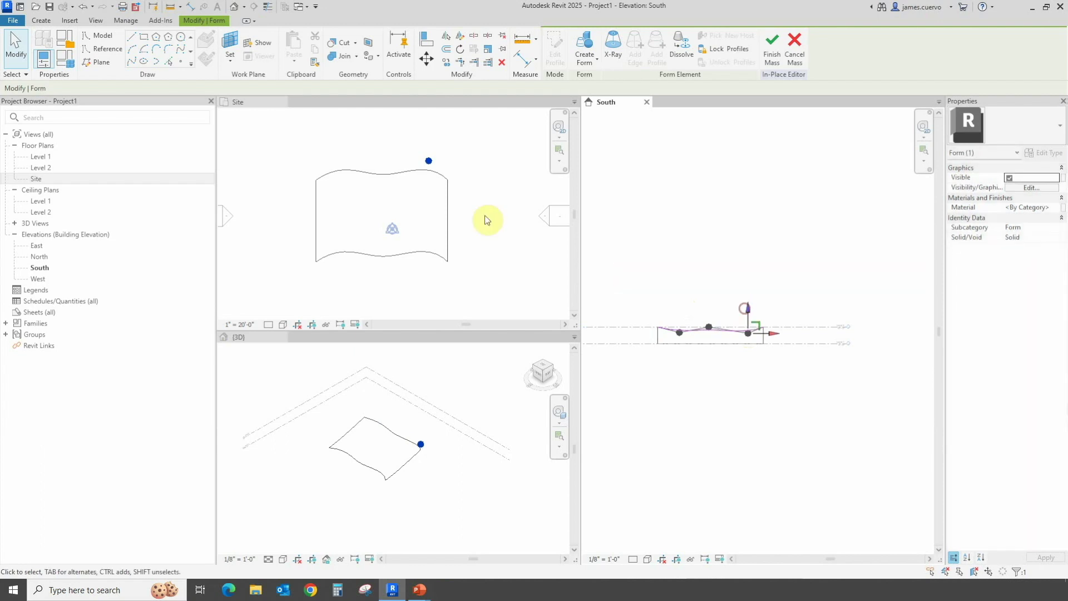
Clear the selection, finish the in-place mass and make the South elevation the active view.
click(375, 212)
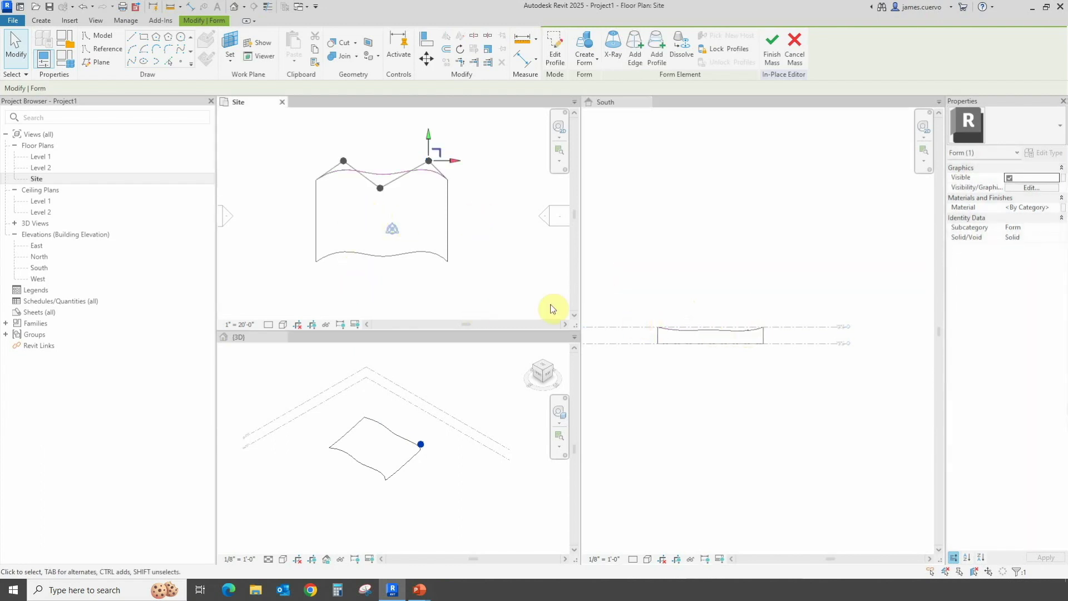
click(524, 291)
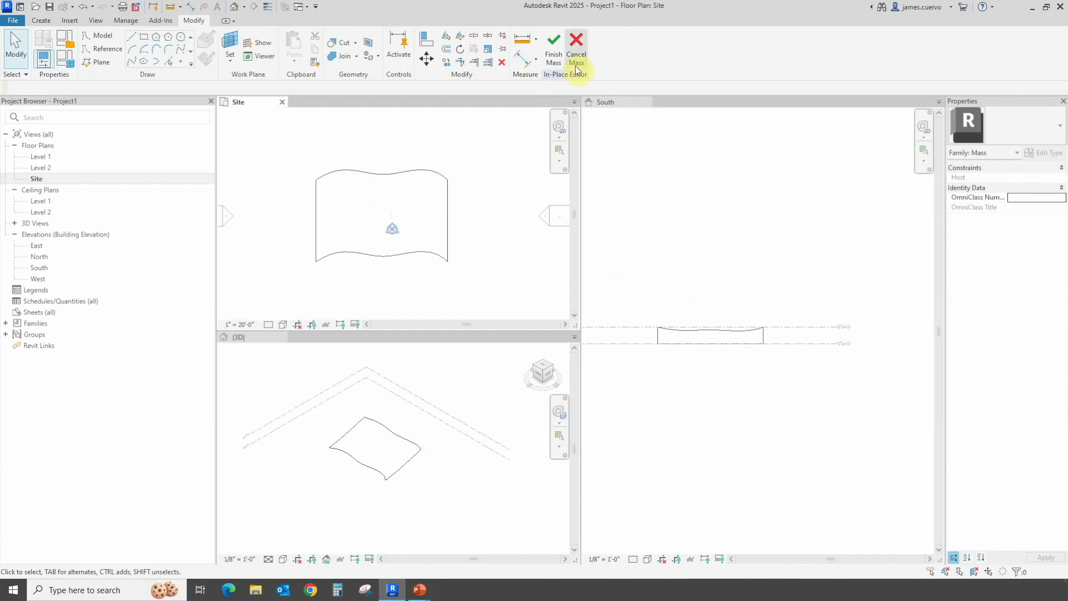
click(552, 58)
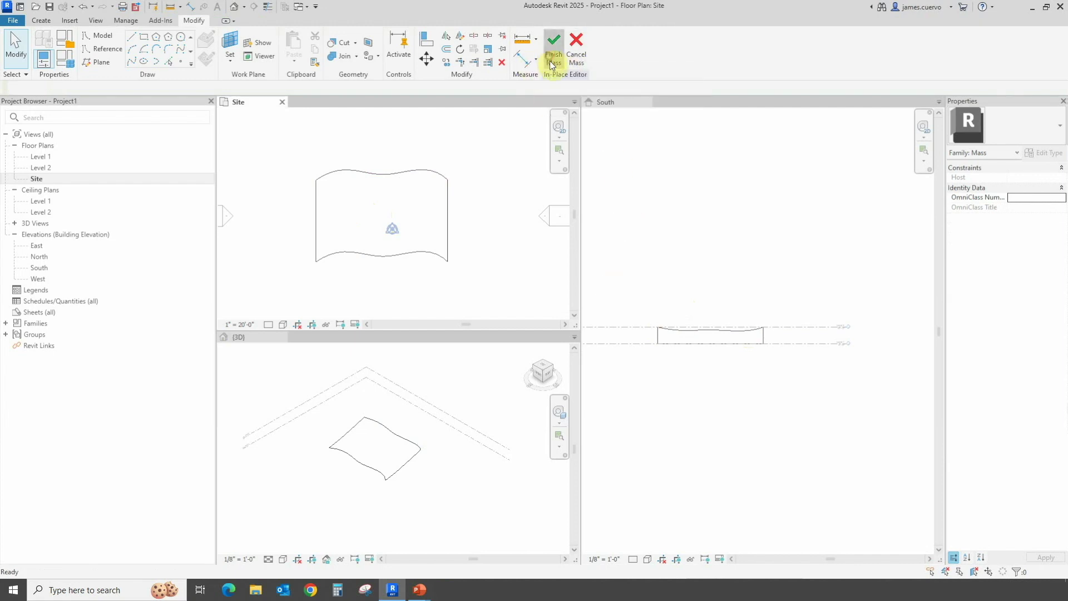
click(703, 406)
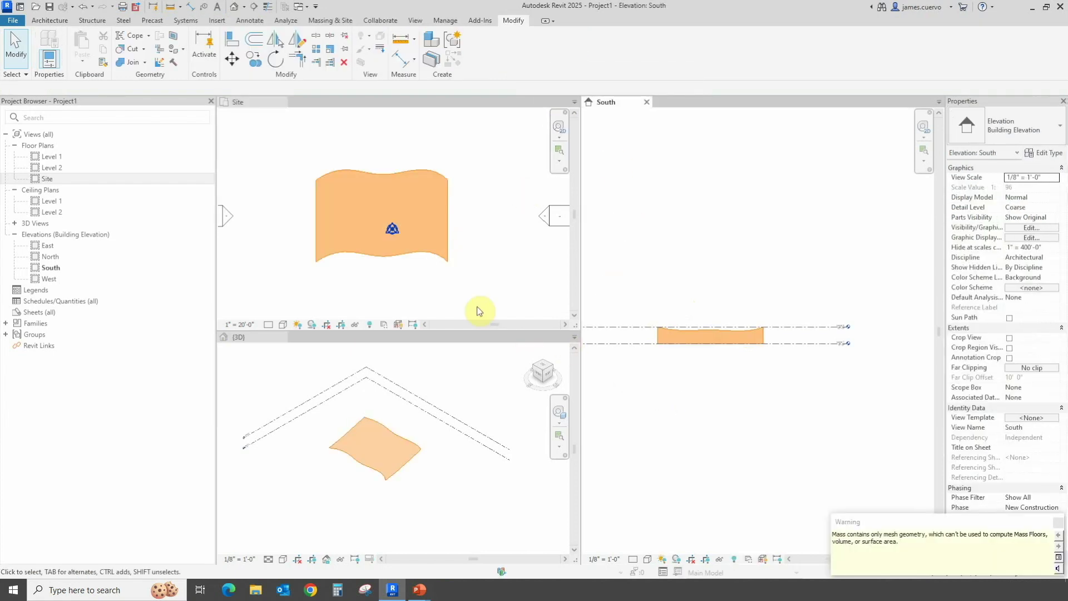
Reopen the topo mass for in-place editing, inspect the form's properties, and finish the mass.
click(436, 291)
click(386, 178)
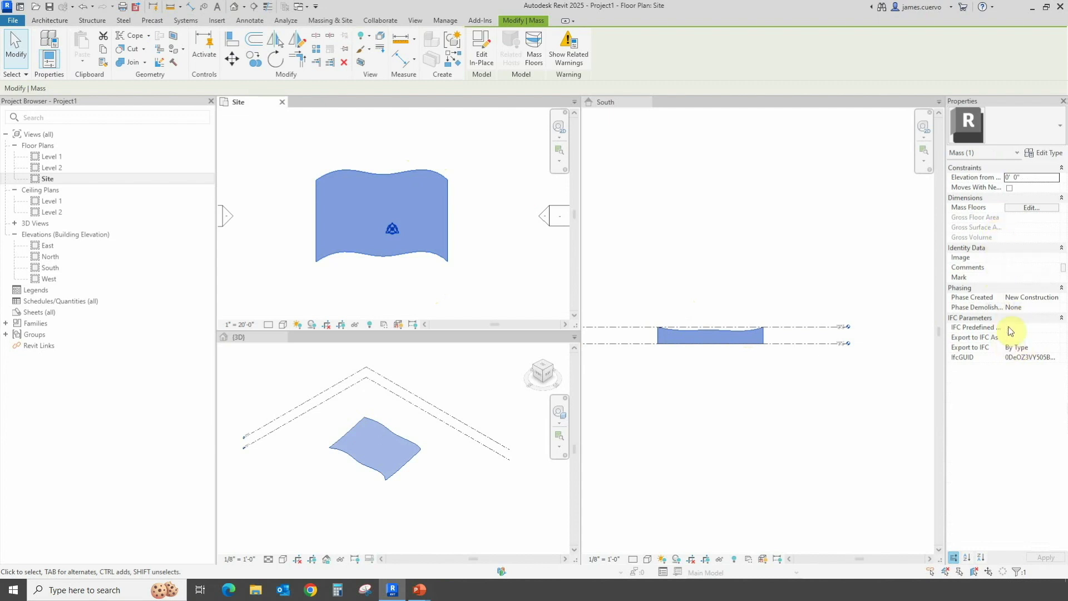
click(481, 52)
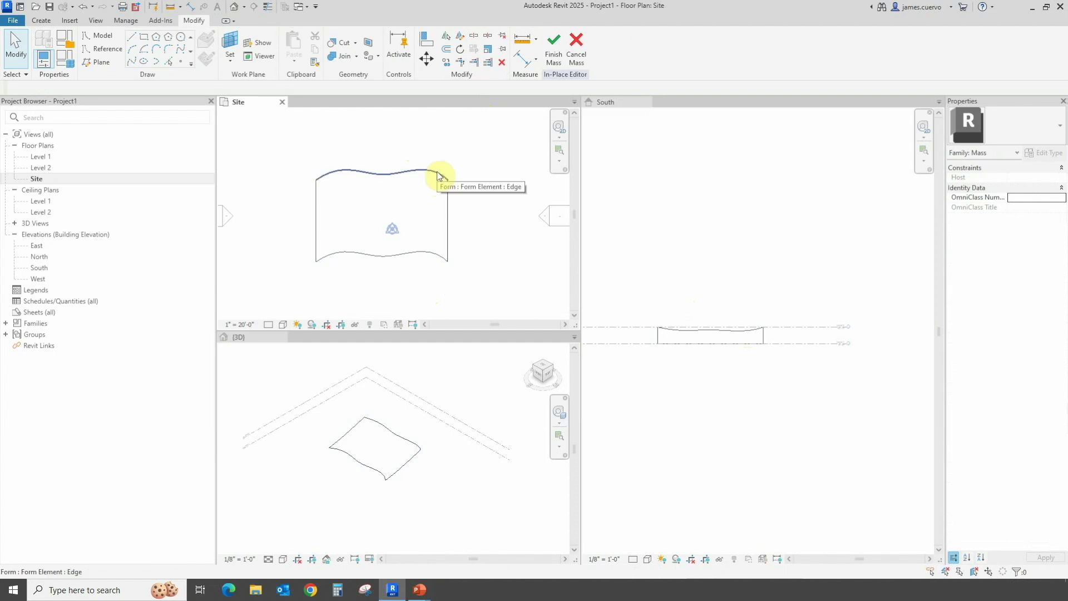
click(438, 175)
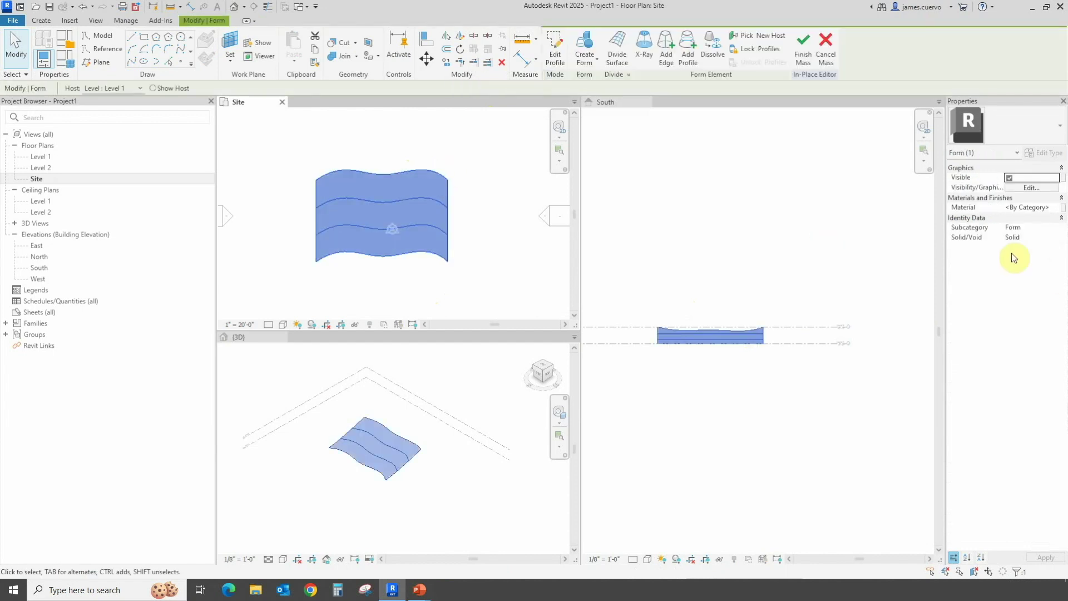
click(813, 64)
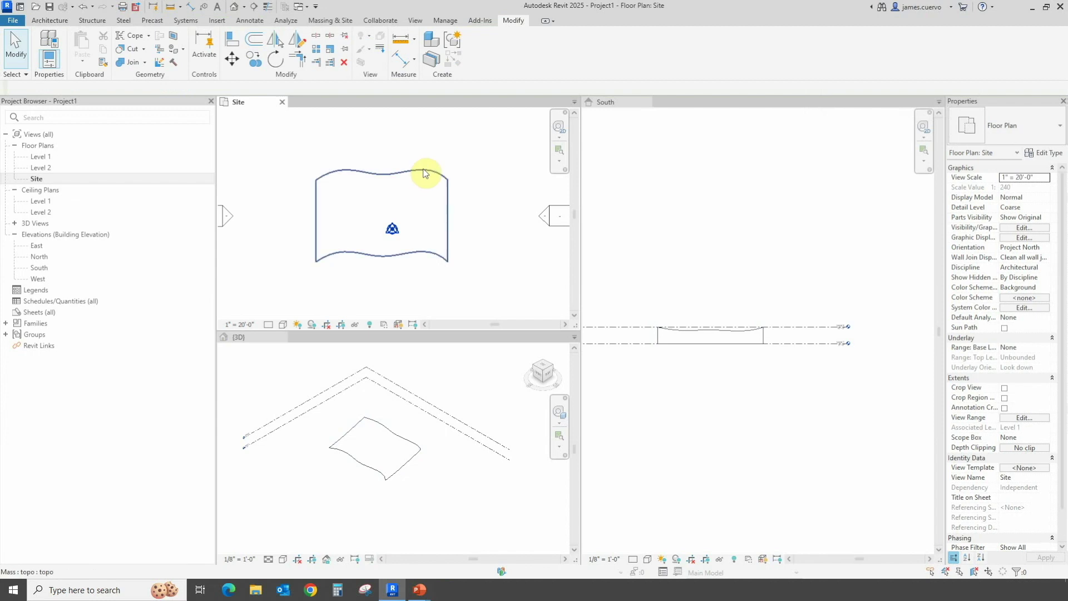
Create a Grassland - 16" toposolid by face from the undulating mass surface, with its level set to Level 1.
click(335, 22)
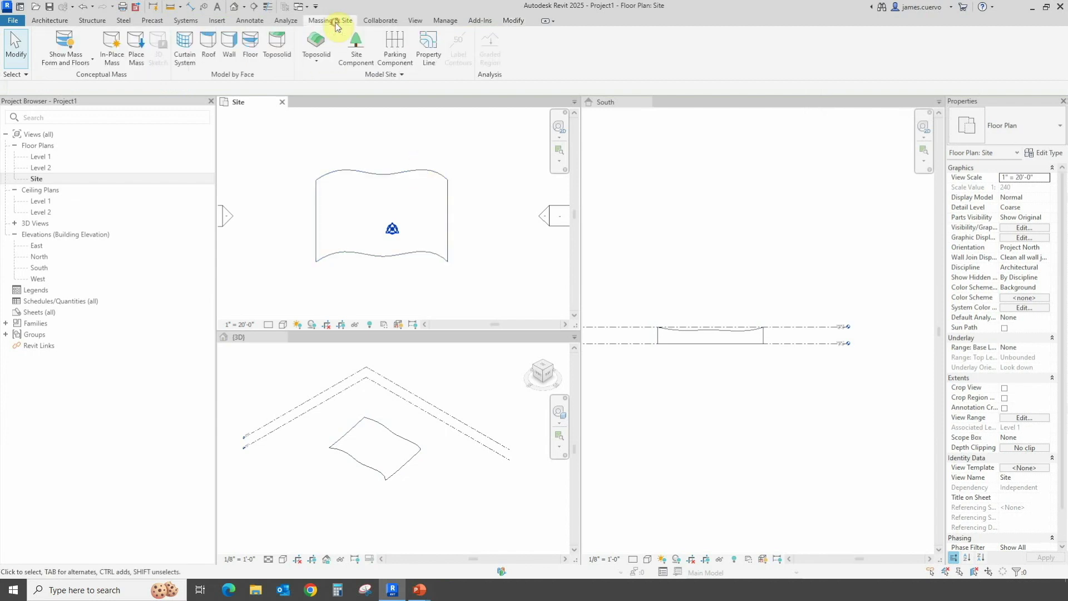
click(279, 48)
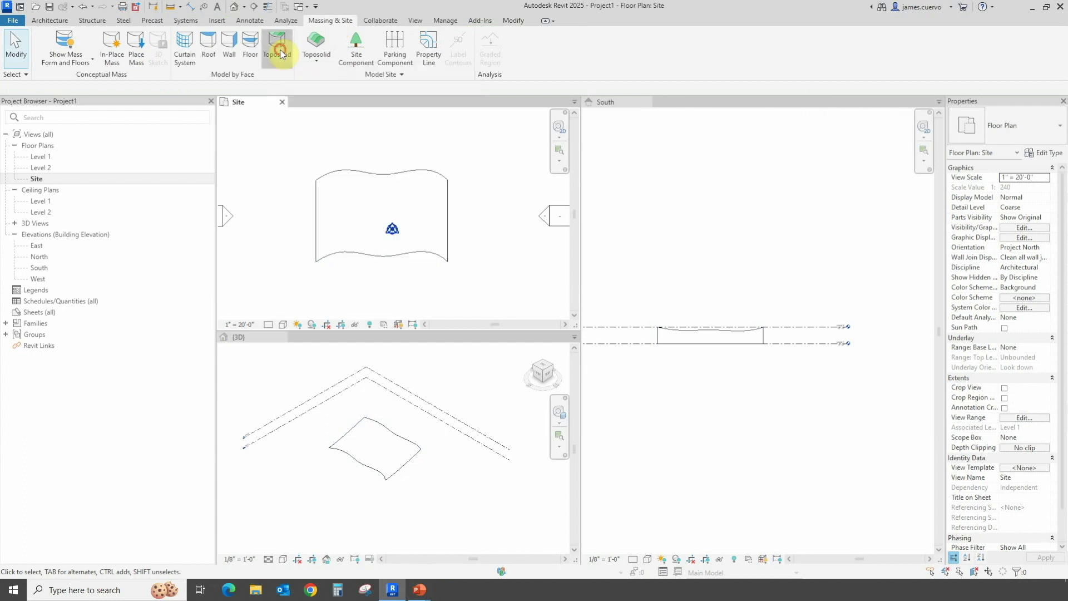
click(386, 178)
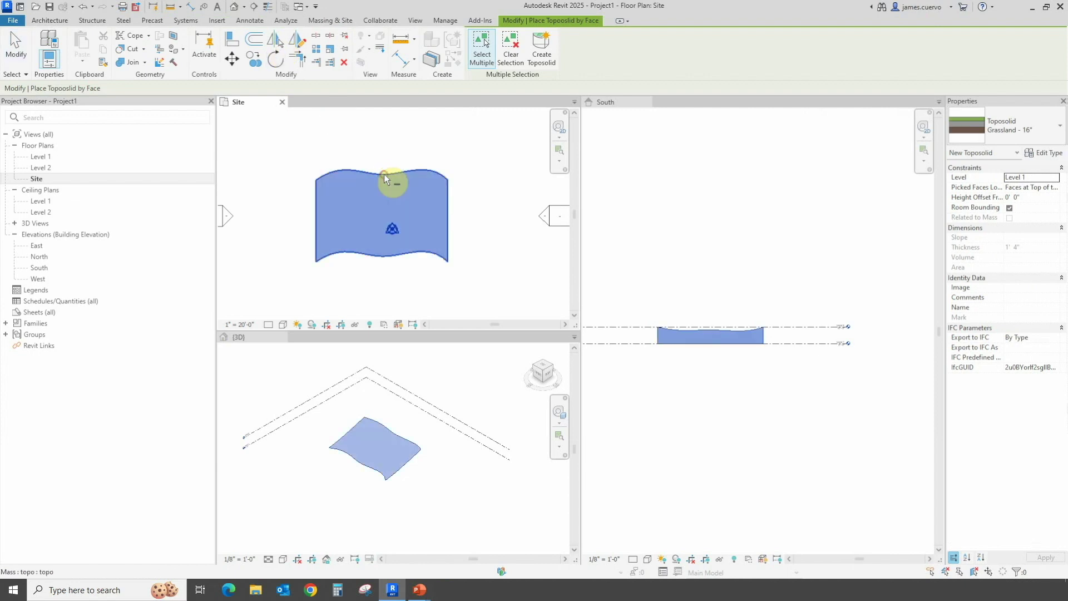
click(540, 59)
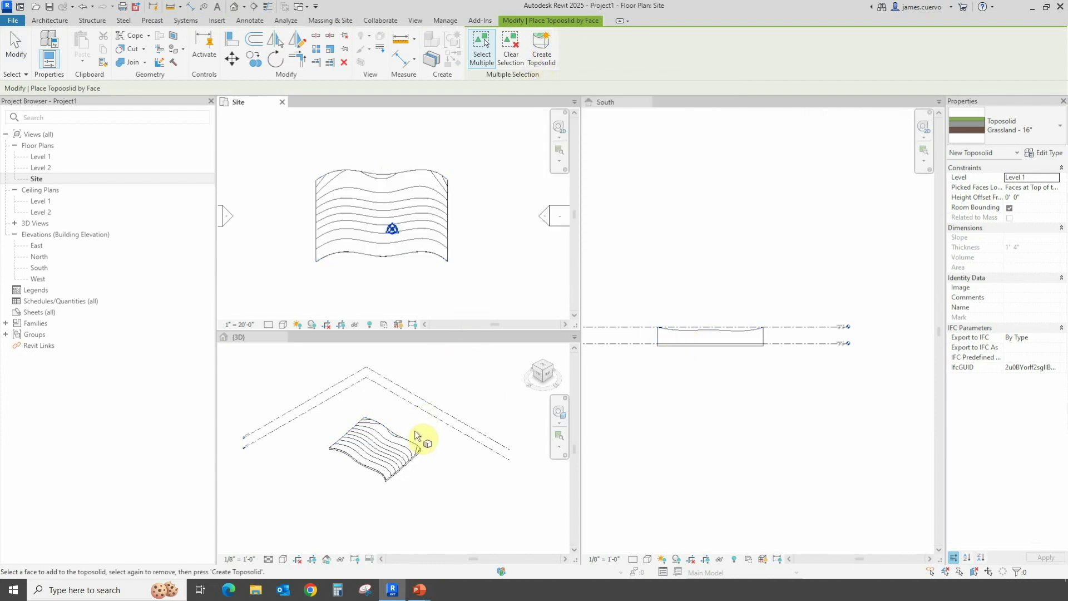
Set the 3D view's visual style to Realistic and switch the mass display to Show Mass by View Settings.
right_click(388, 412)
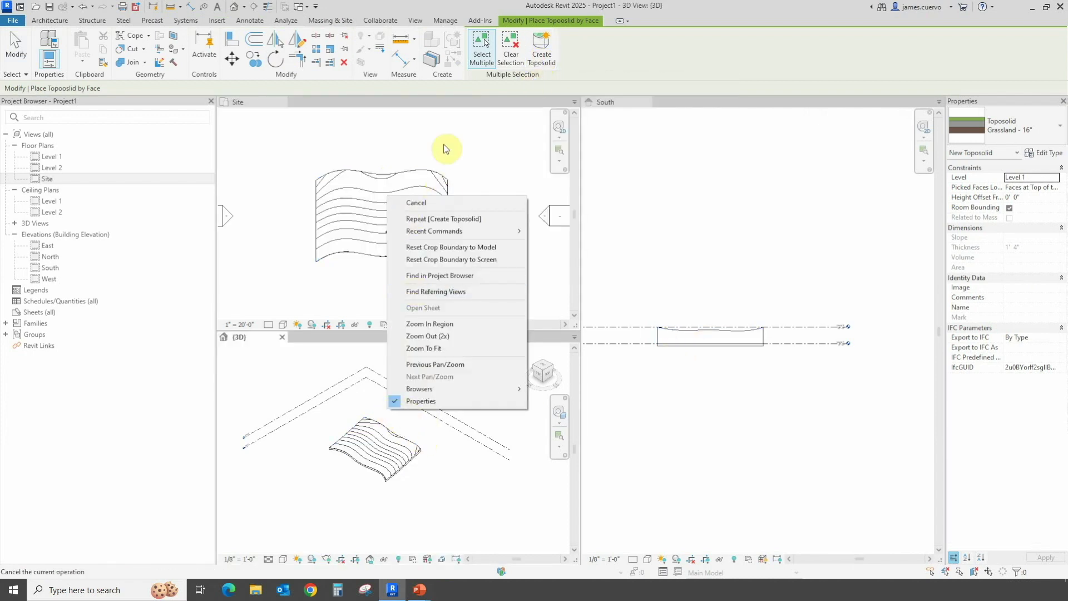
key(Escape)
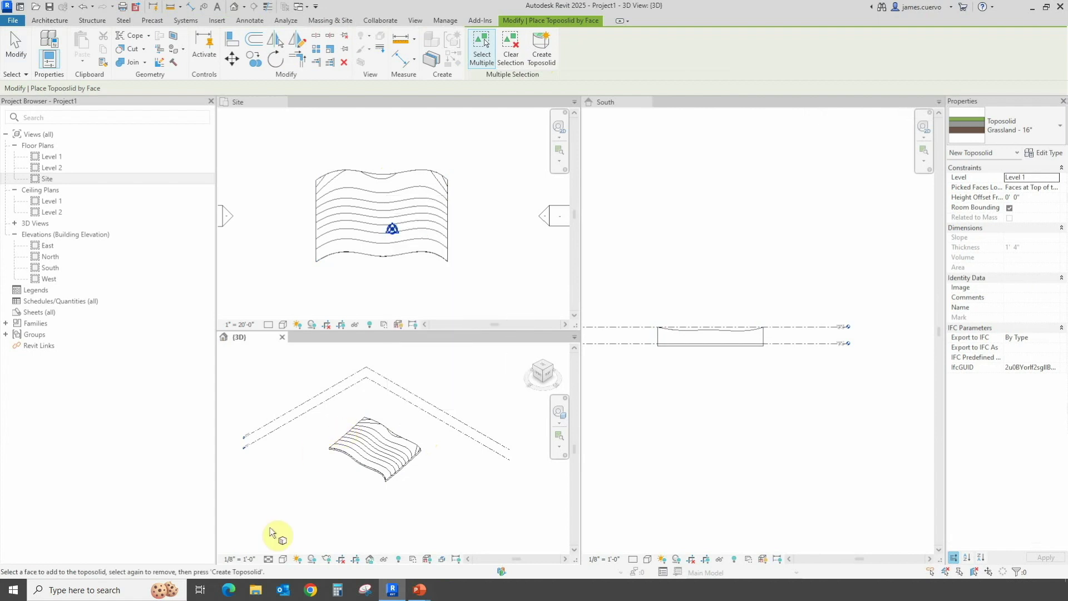
click(284, 558)
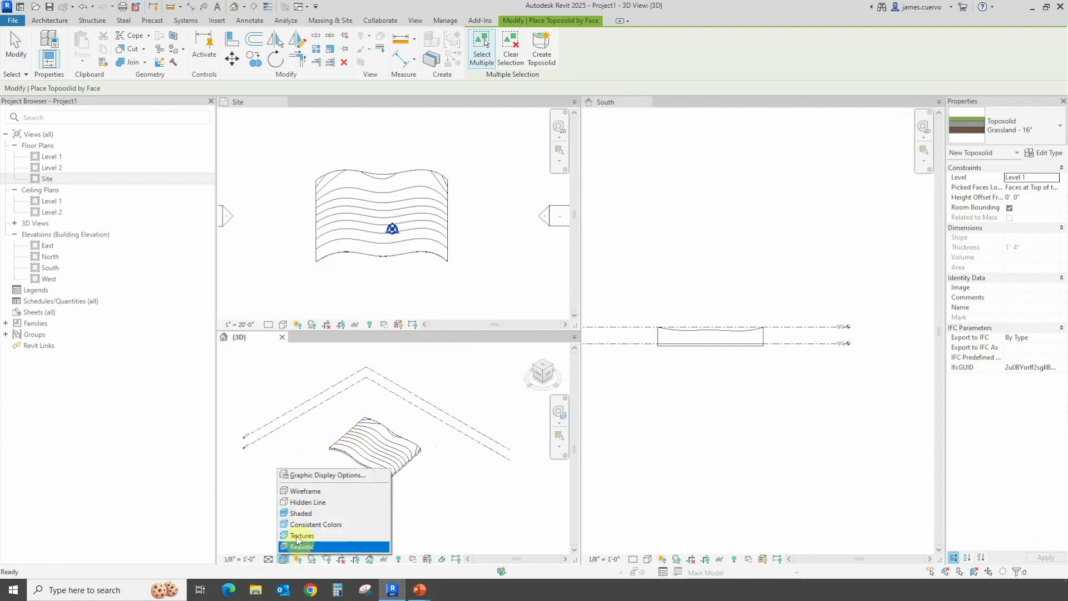
click(300, 542)
scroll(336, 498, up, 5)
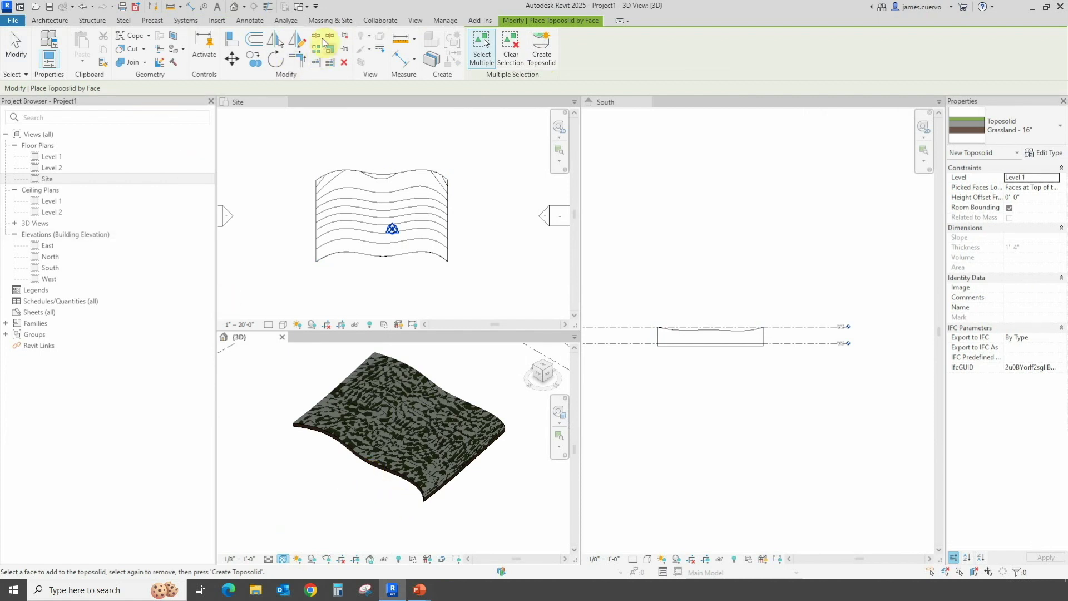
click(323, 20)
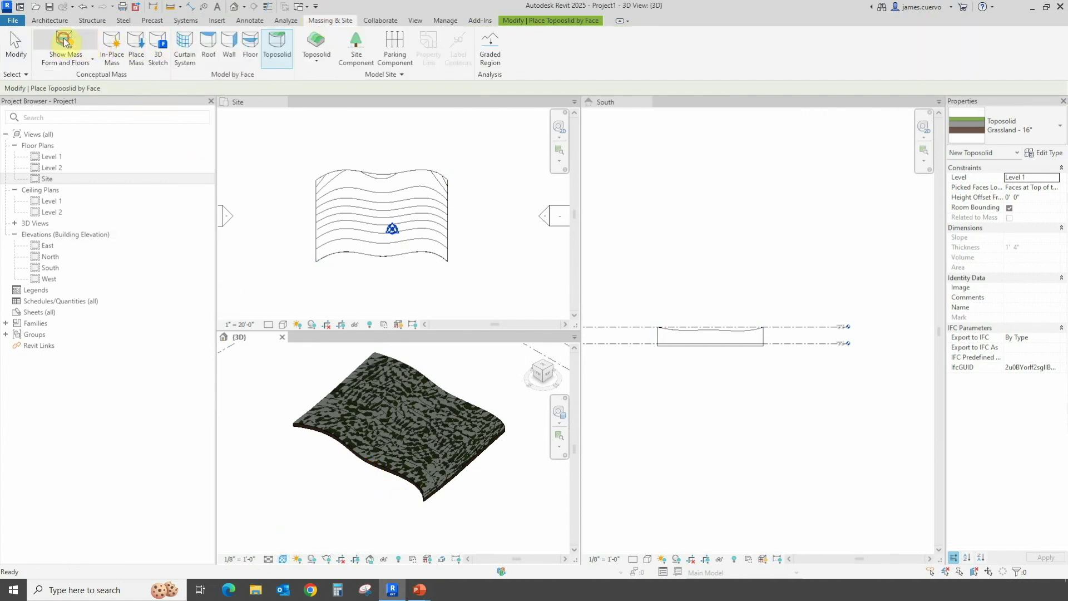
scroll(408, 505, up, 1)
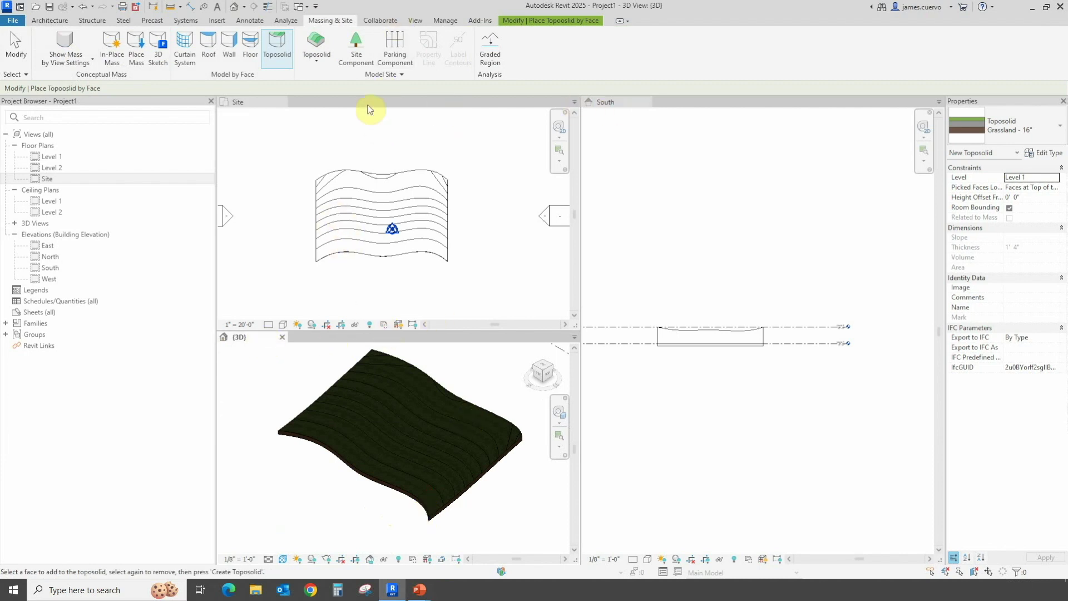
Group the 3D view with the Site view, and close the South and Site views so only the 3D view remains.
drag(245, 337, 377, 105)
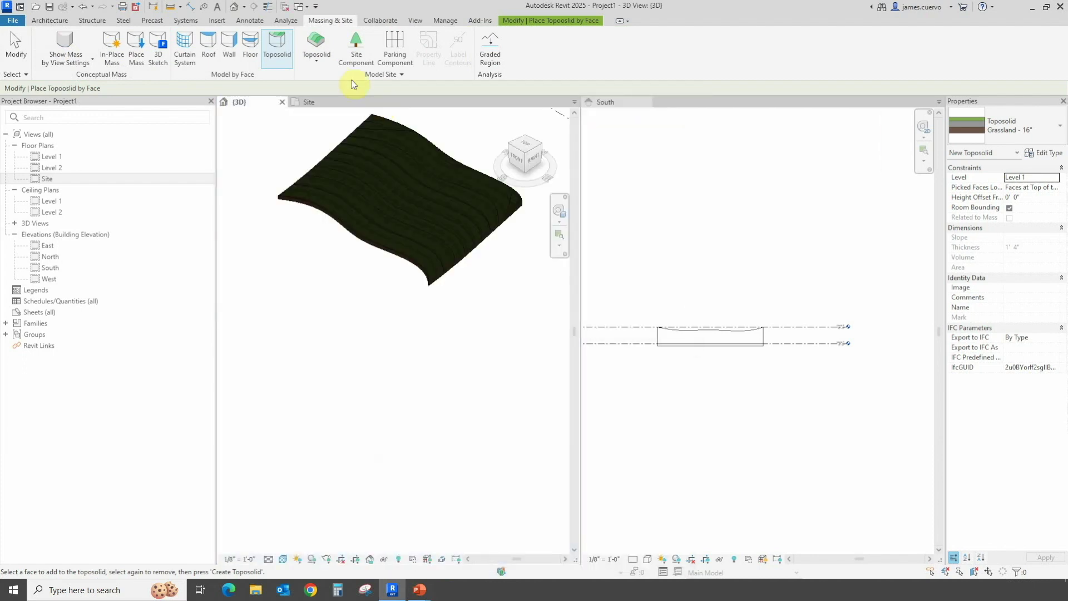
click(415, 22)
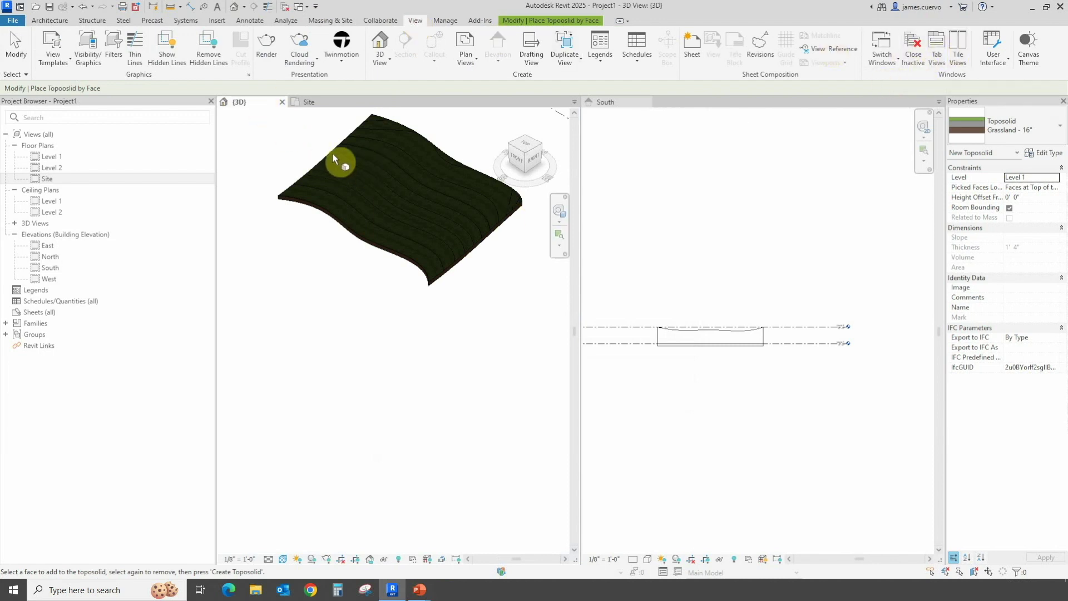
drag(273, 104, 487, 106)
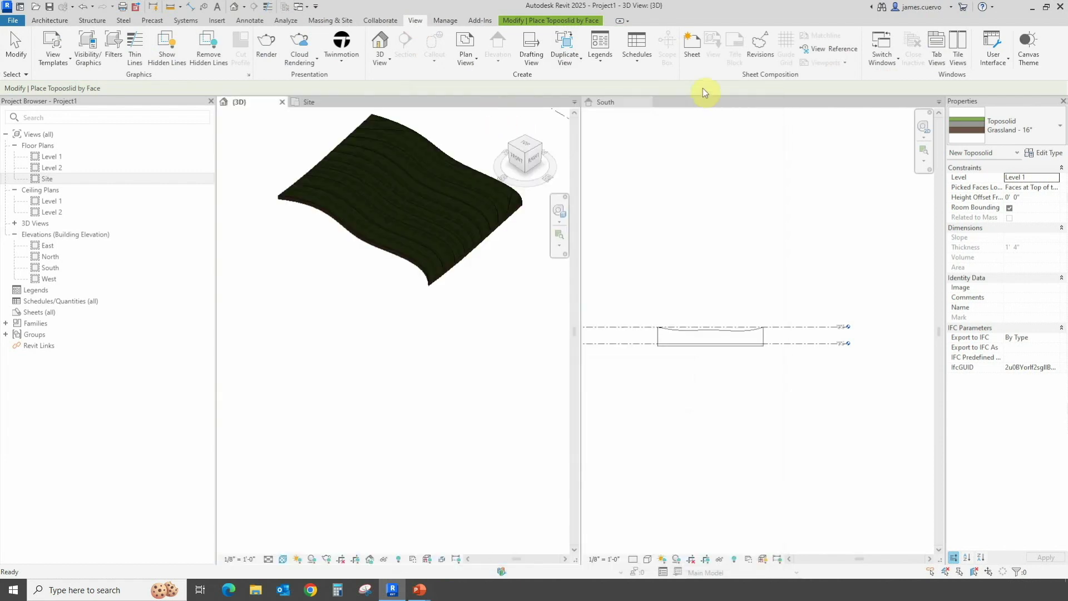
click(649, 102)
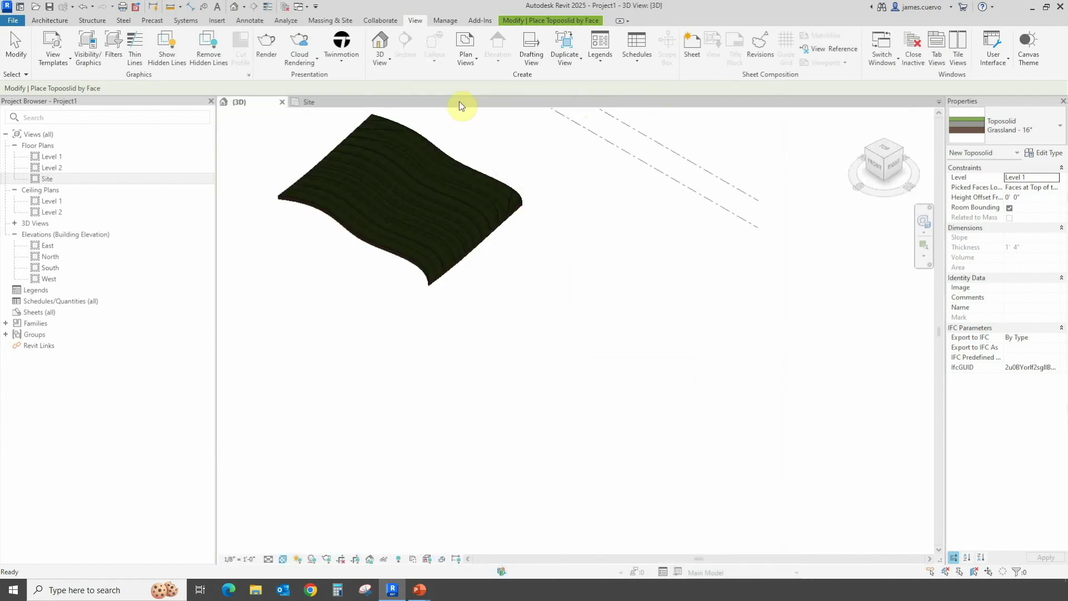
click(354, 103)
middle_drag(405, 184, 648, 281)
scroll(648, 282, up, 2)
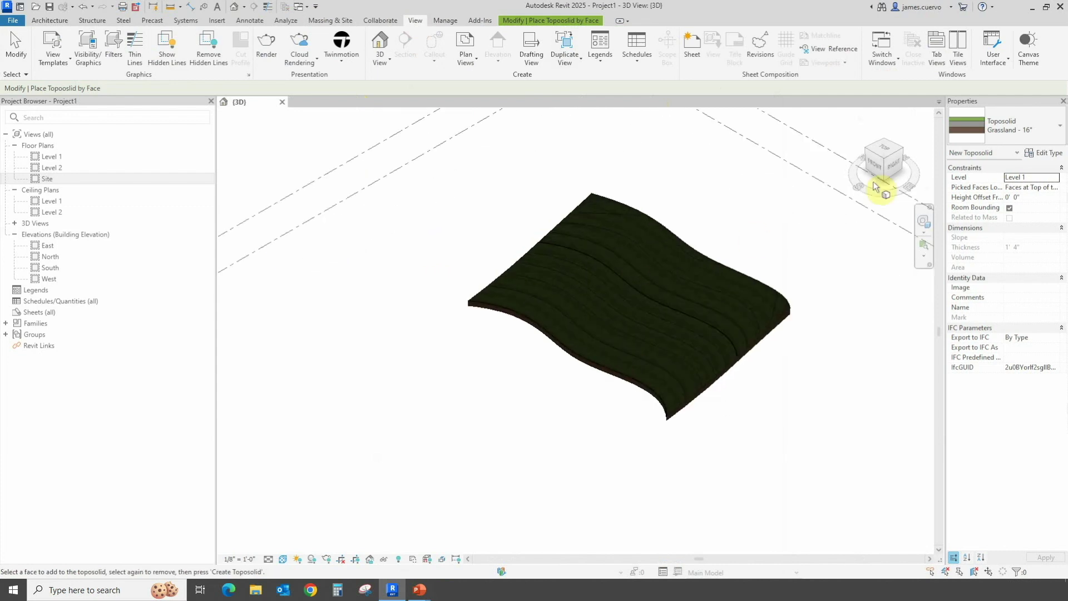
Set the 3D view's visual style to Shaded and exit the Toposolid by Face command.
click(875, 184)
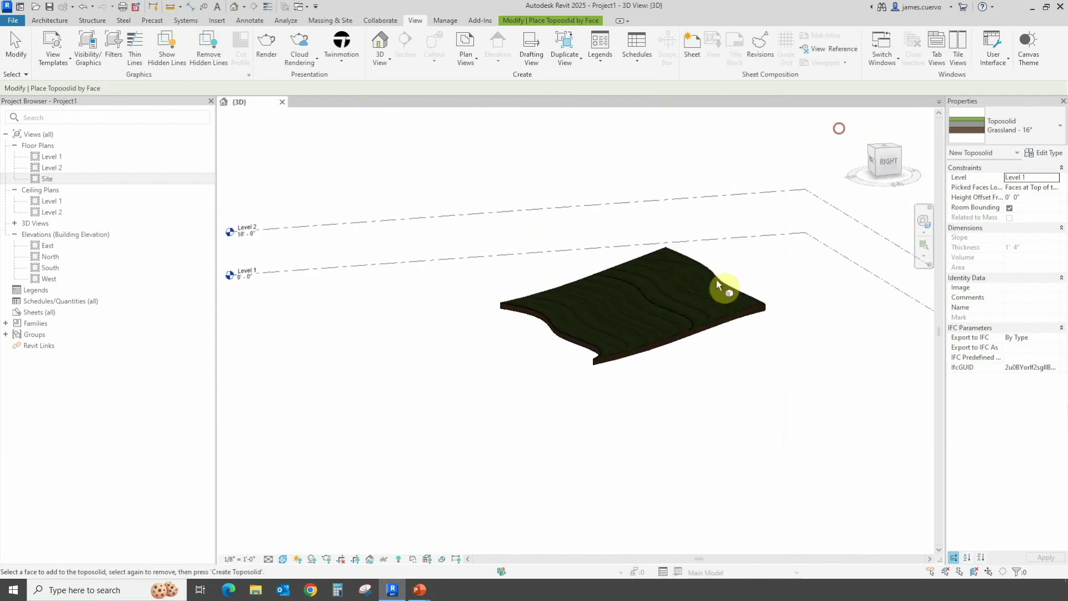
scroll(655, 358, up, 6)
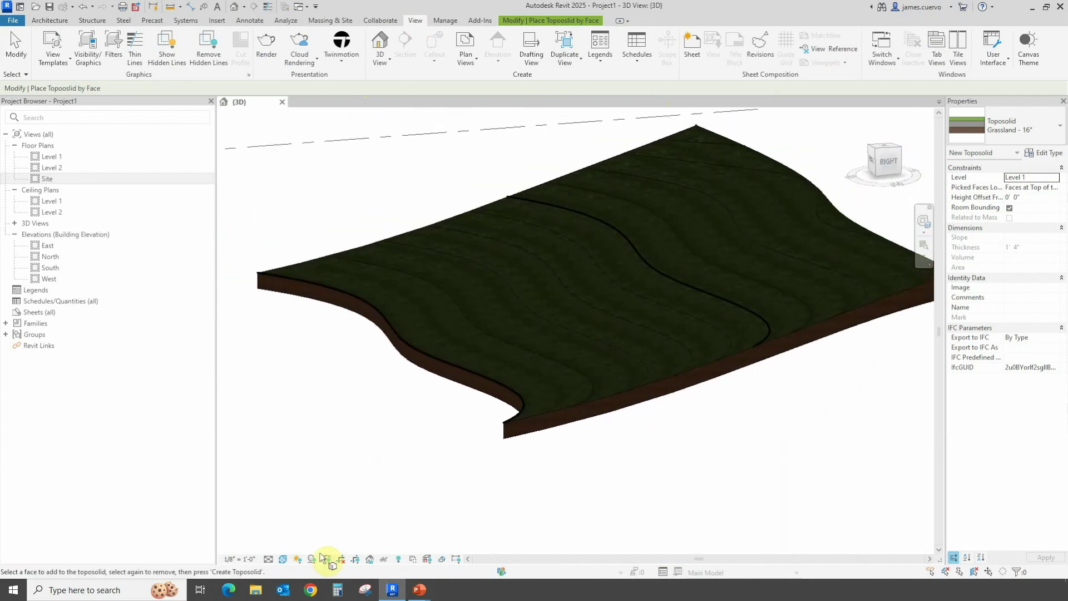
click(282, 558)
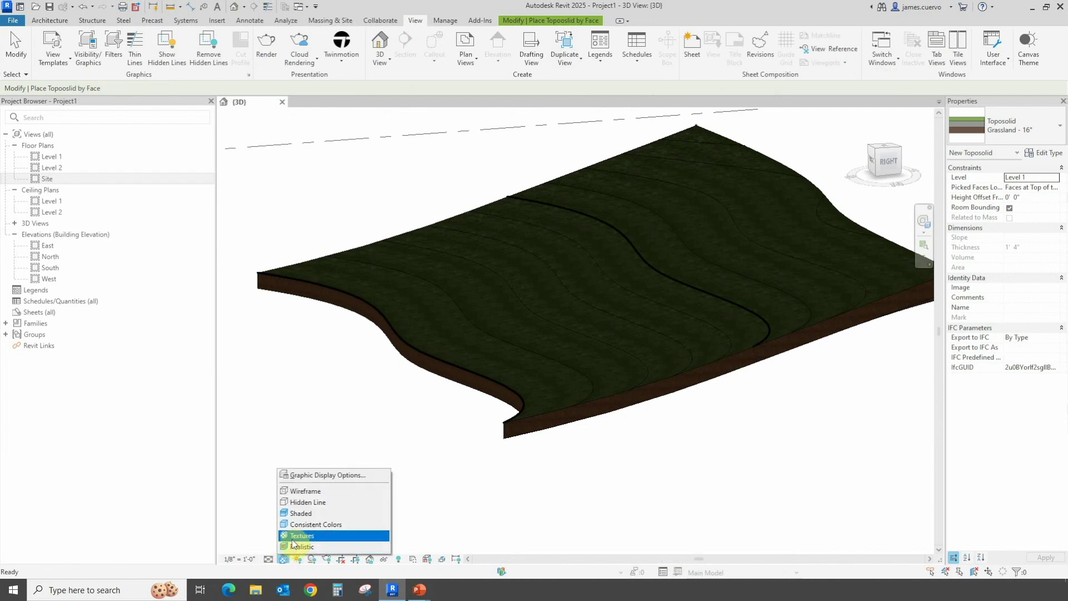
click(299, 513)
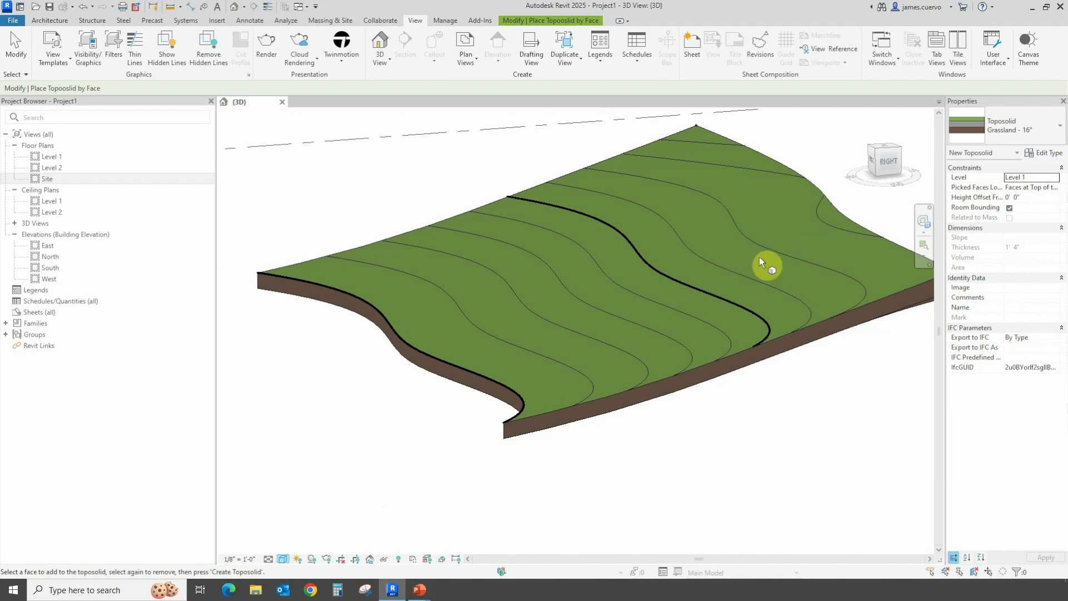
middle_drag(703, 298, 663, 314)
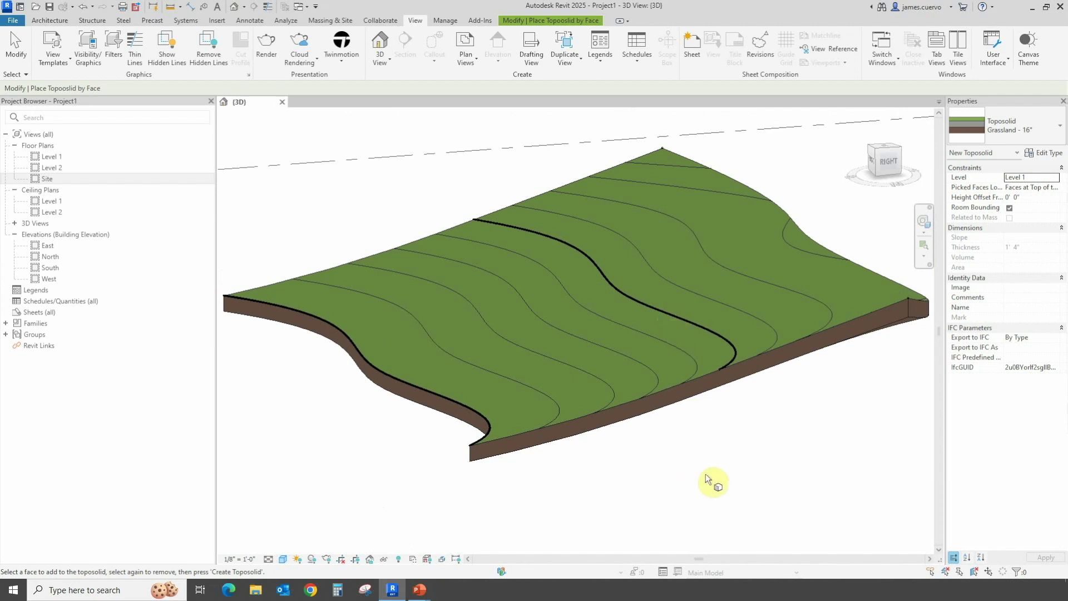
right_click(740, 470)
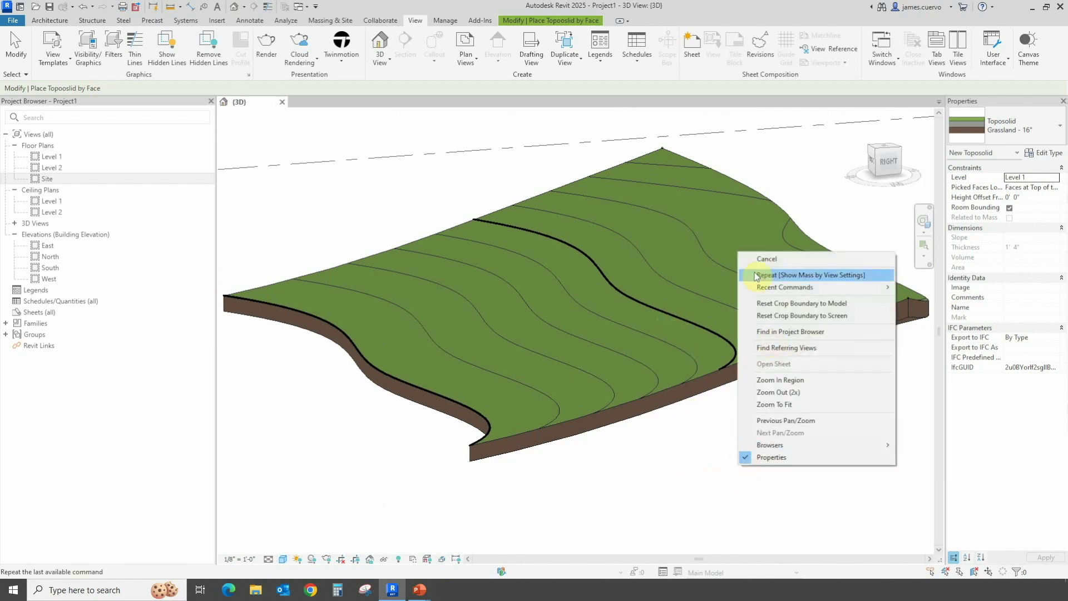
click(774, 260)
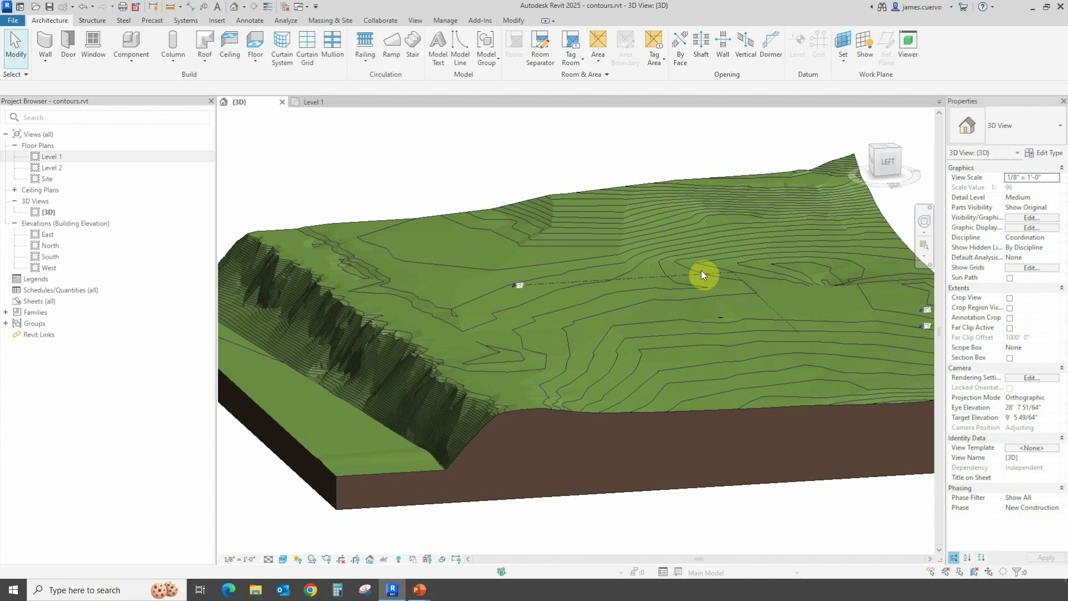
In the Level 1 plan of contours.rvt, sketch a rectangular floor boundary about 160' by 128' mid-terrain, with the floor's level set to Level 3.
click(313, 104)
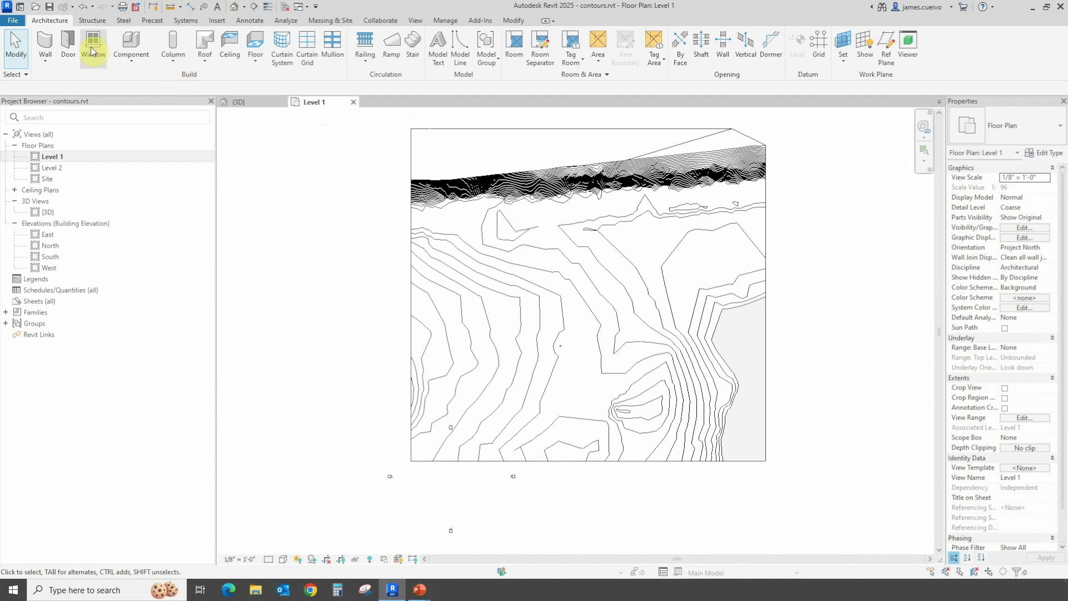
click(256, 56)
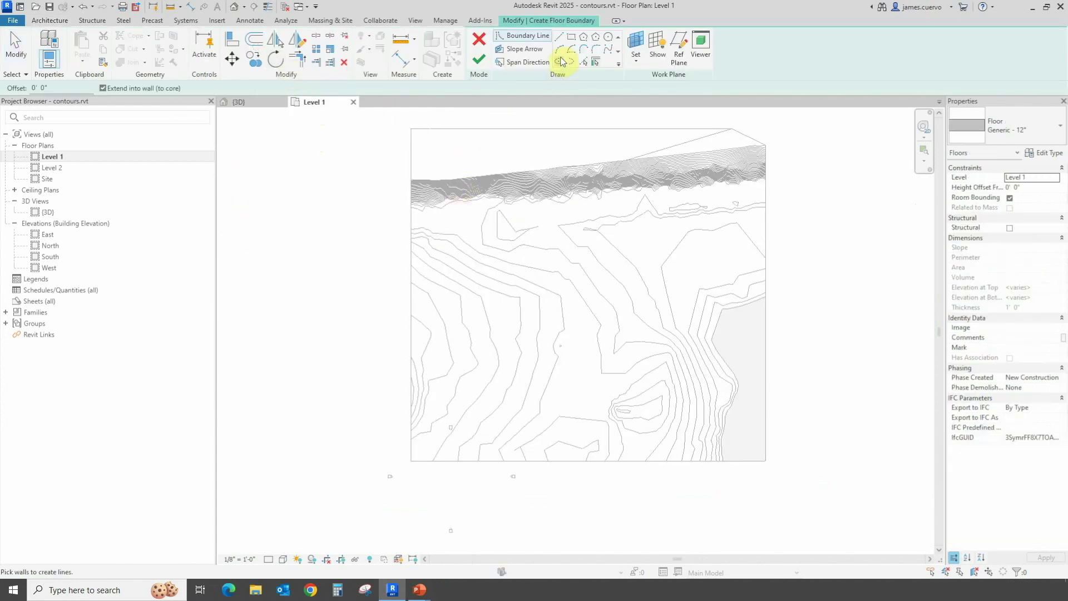
click(1029, 177)
click(1055, 177)
click(1031, 196)
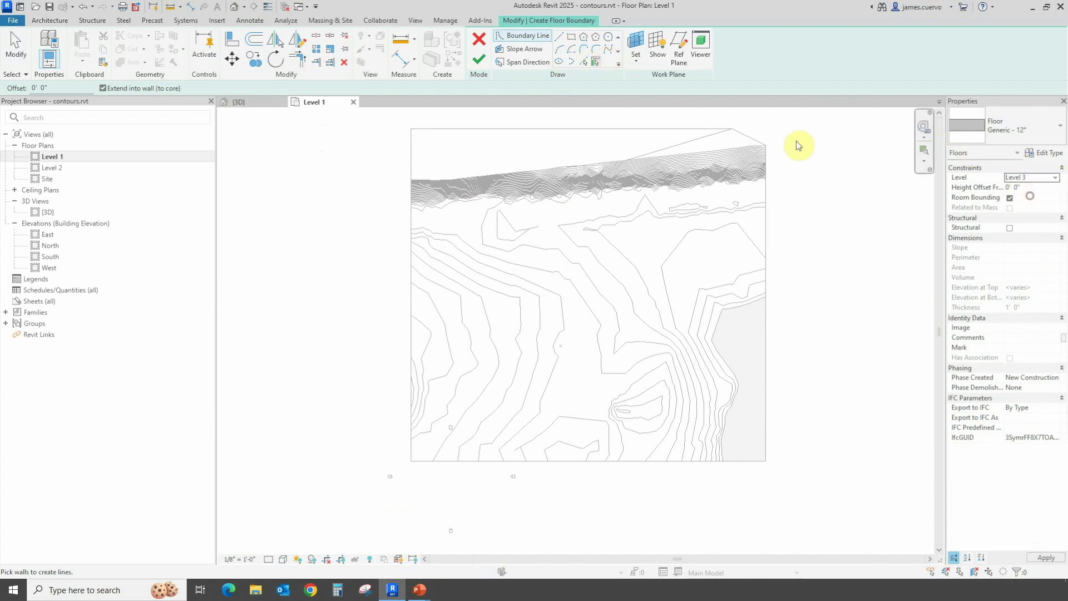
click(572, 38)
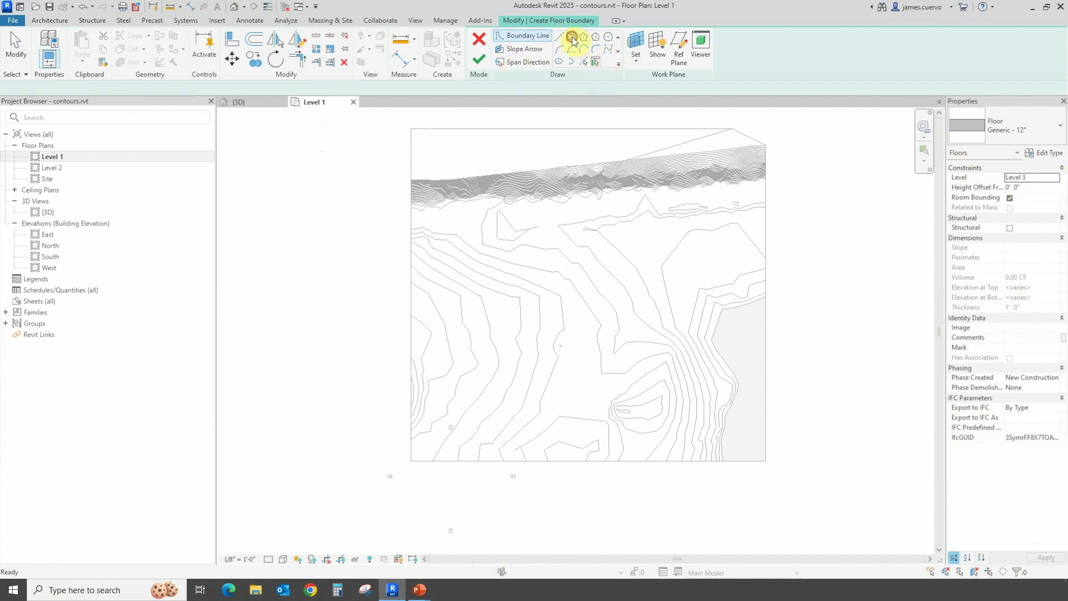
click(534, 281)
click(653, 375)
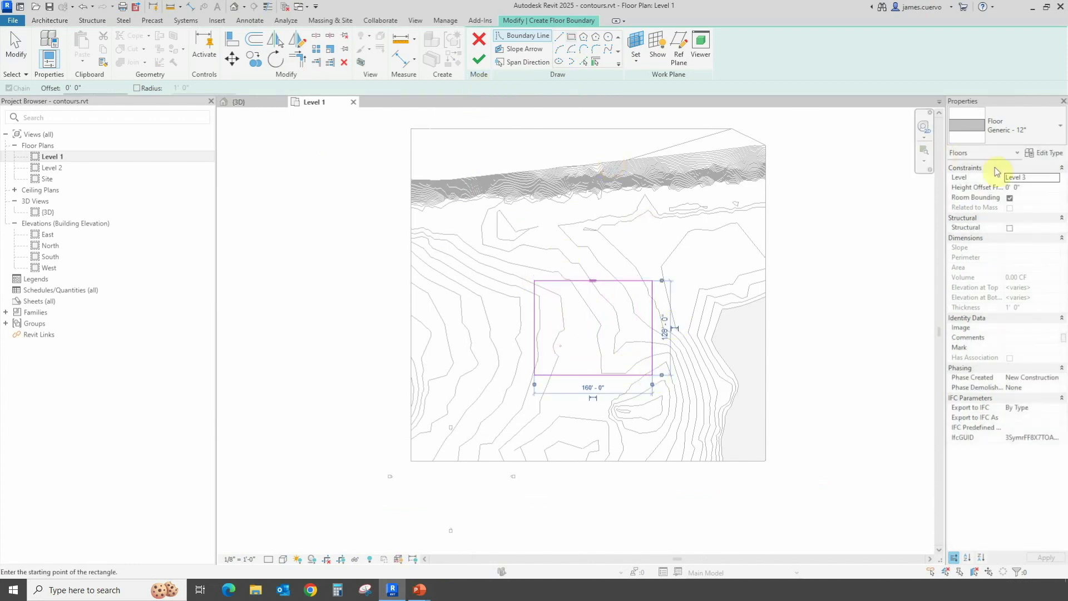
Set the Generic - 12" floor type's structure layer thickness to 2' and finish the floor.
click(1044, 153)
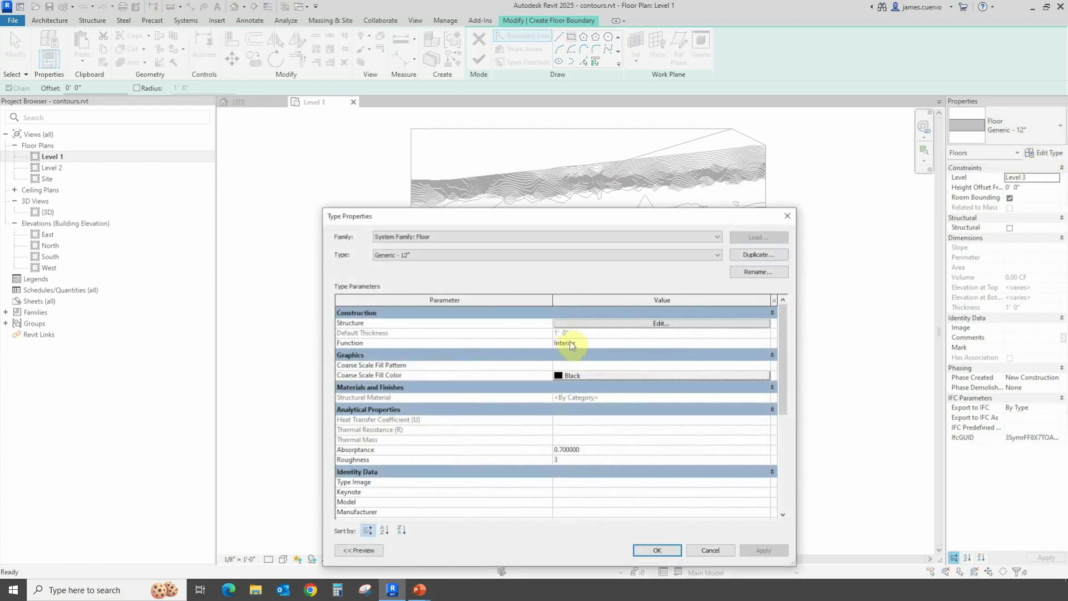
click(623, 323)
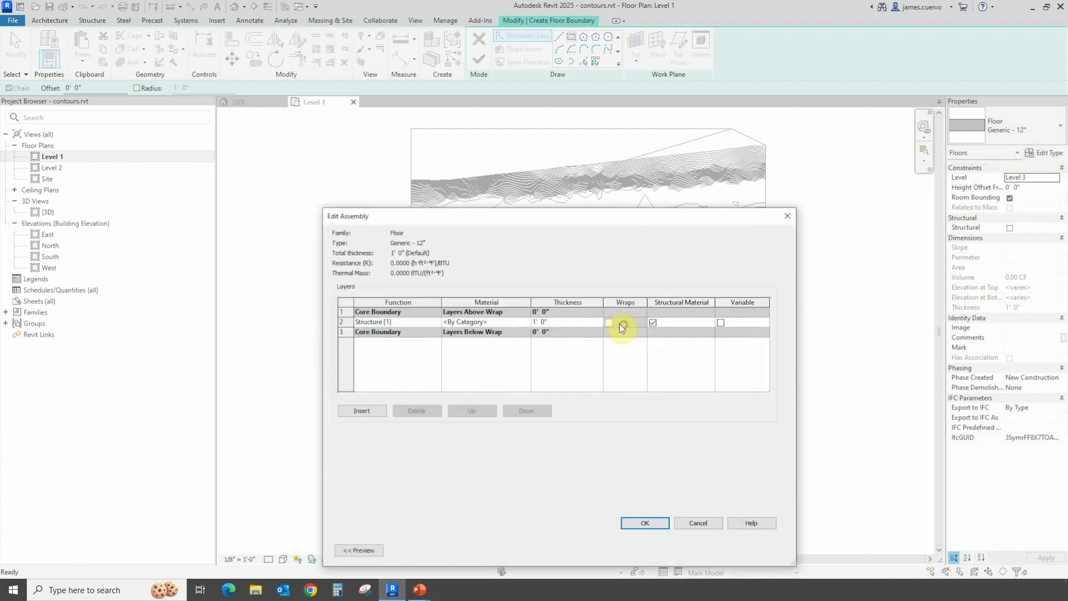
click(541, 322)
text(2)
key(Tab)
click(654, 524)
click(658, 550)
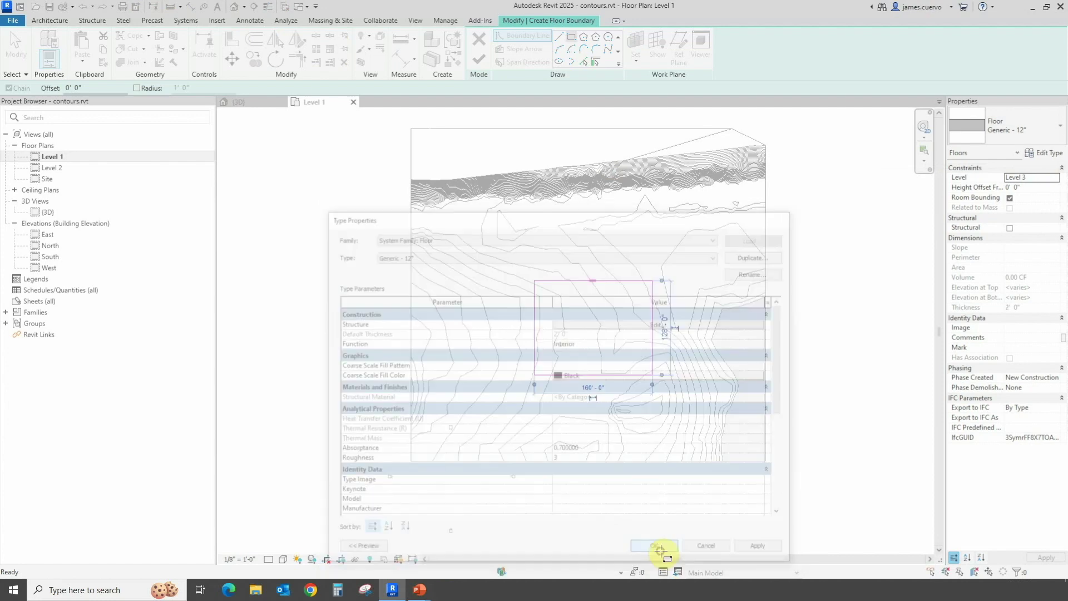
click(478, 61)
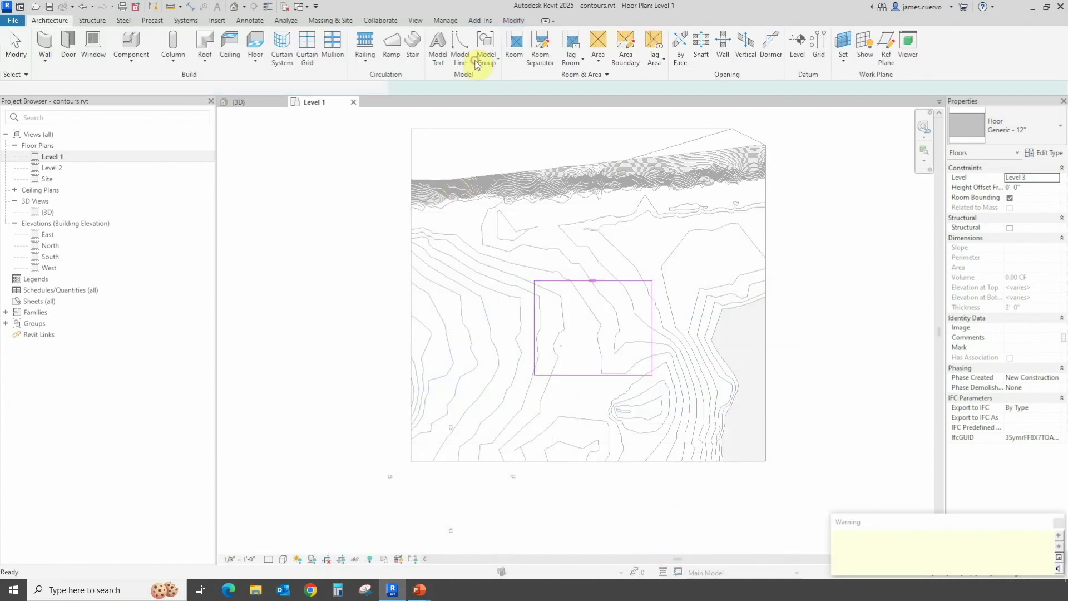
Excavate the Grassland toposolid with the rectangular floor in the Level 1 plan and exit the Excavate command.
click(336, 325)
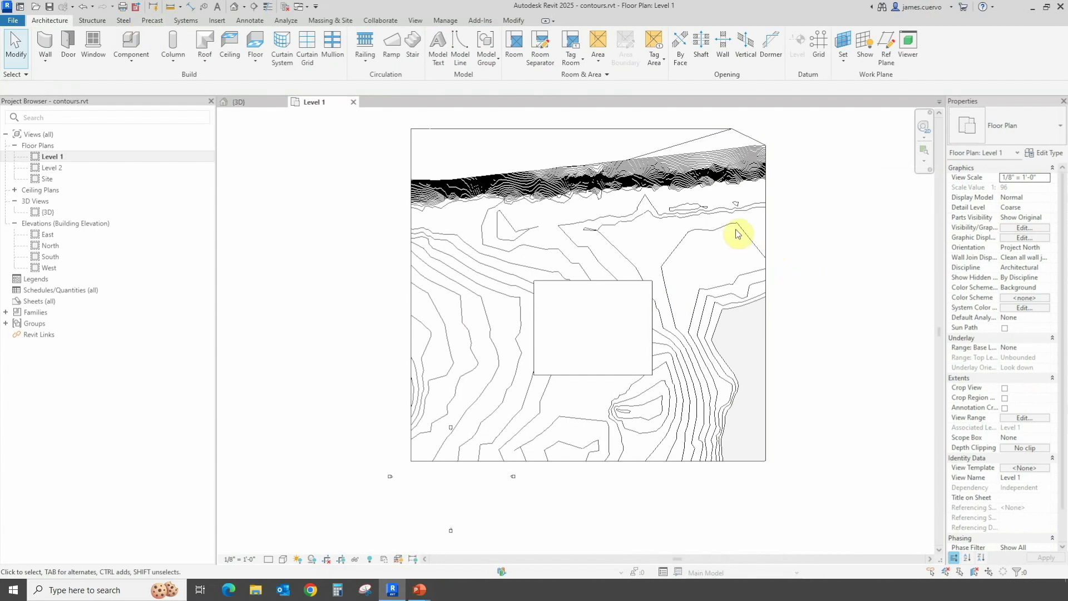
click(746, 212)
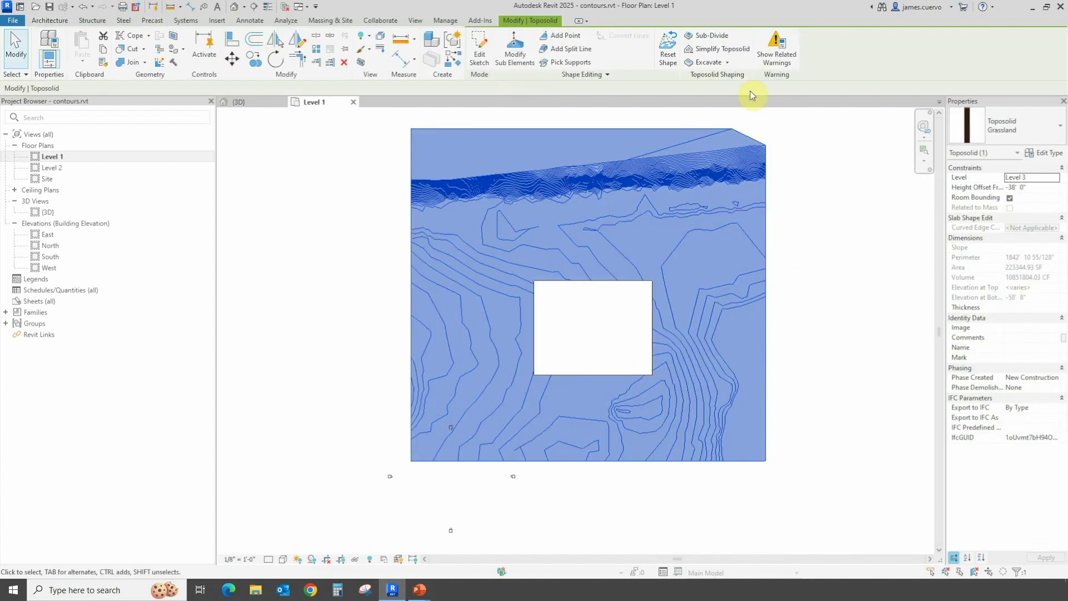
click(707, 63)
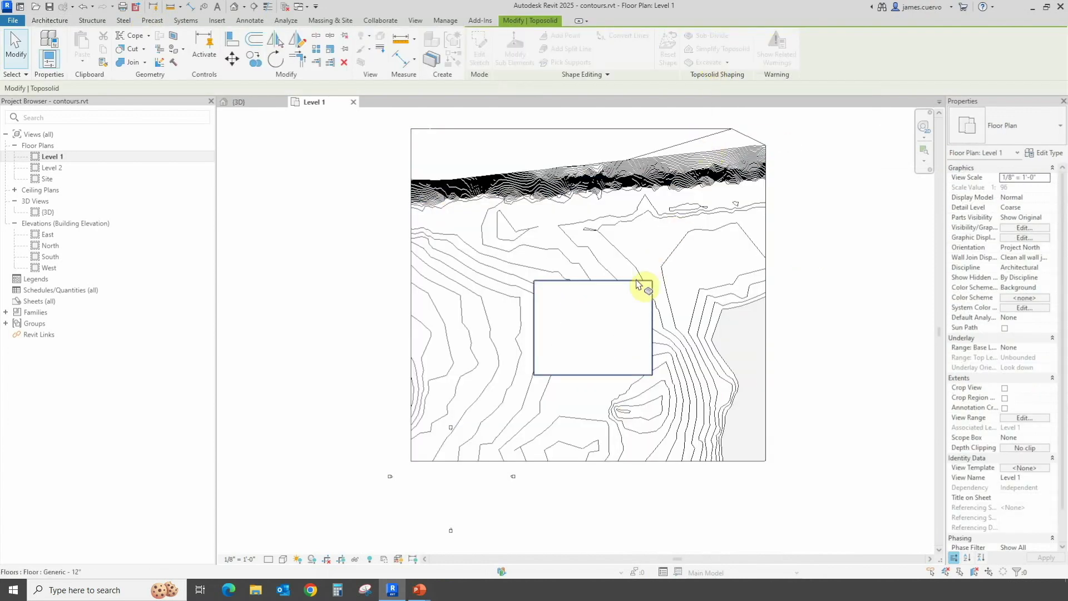
right_click(842, 306)
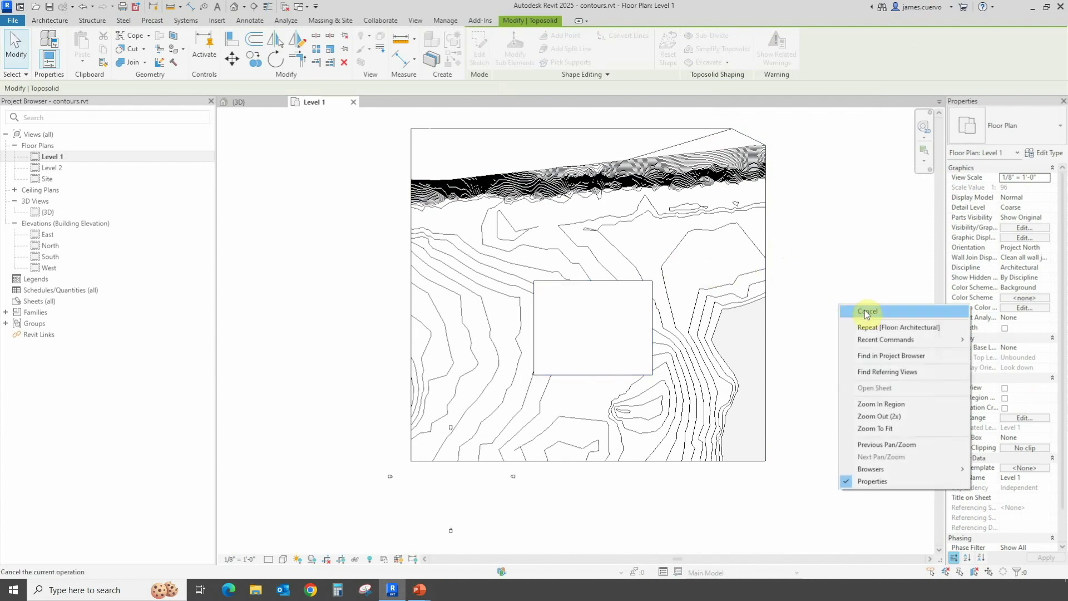
click(865, 311)
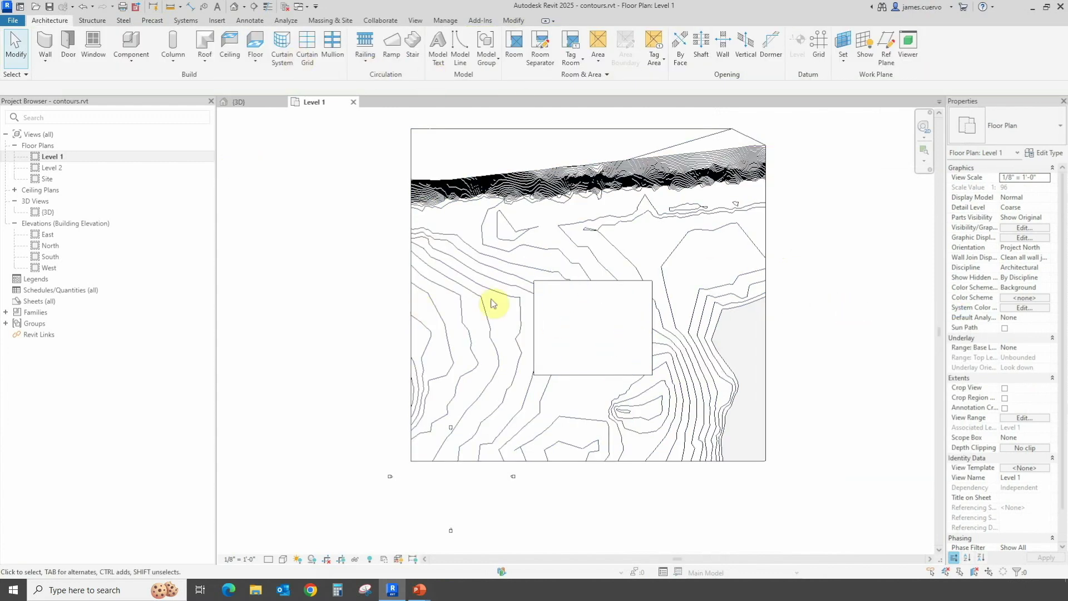
Place a building section running across the whole terrain through the middle of the floor, and open Section 1.
click(253, 7)
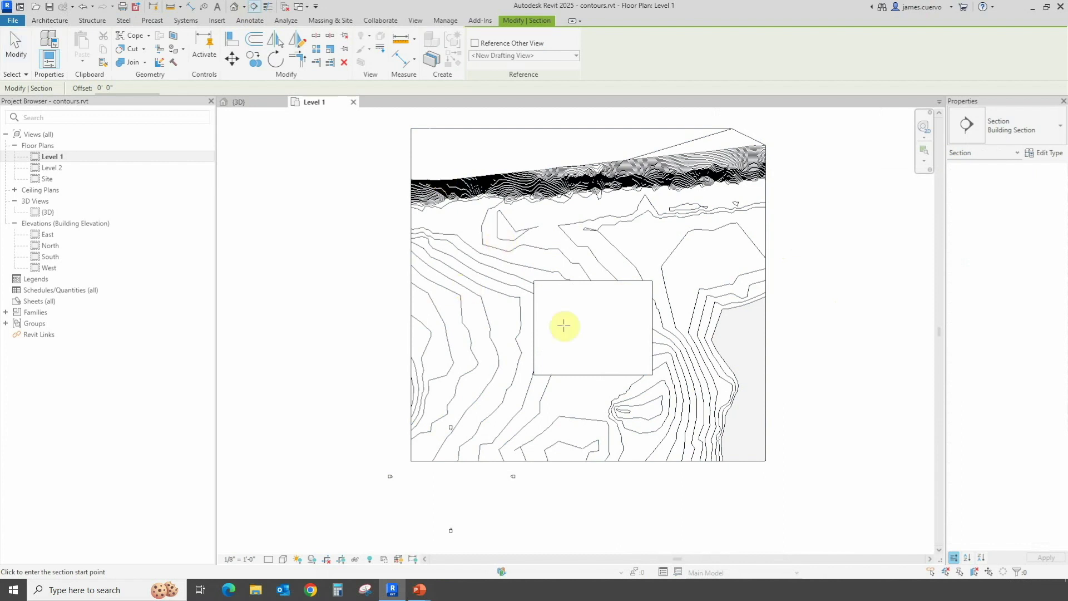
click(396, 326)
click(805, 333)
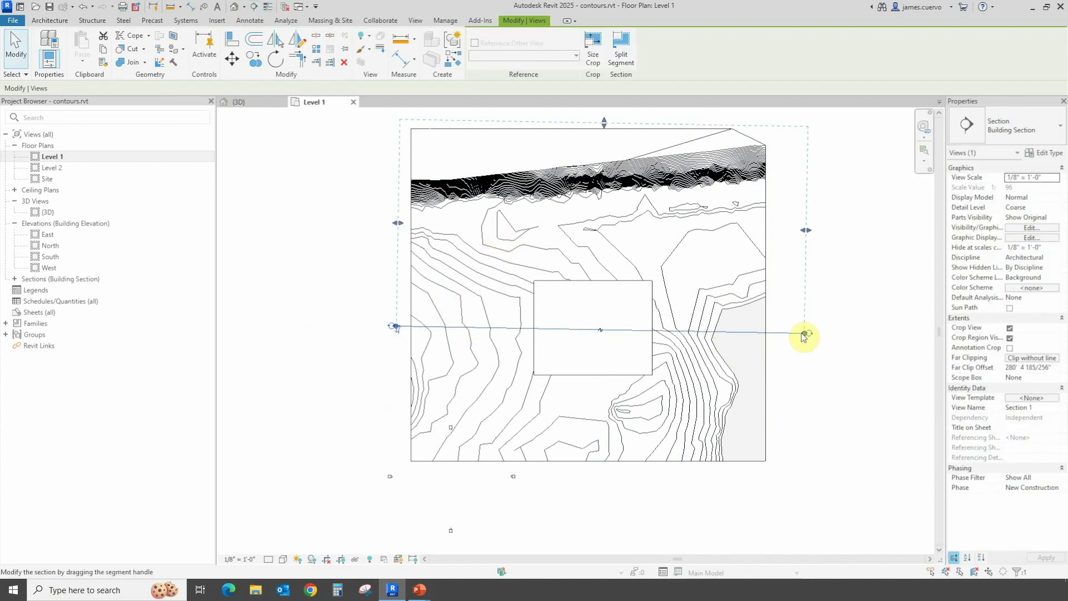
key(Escape)
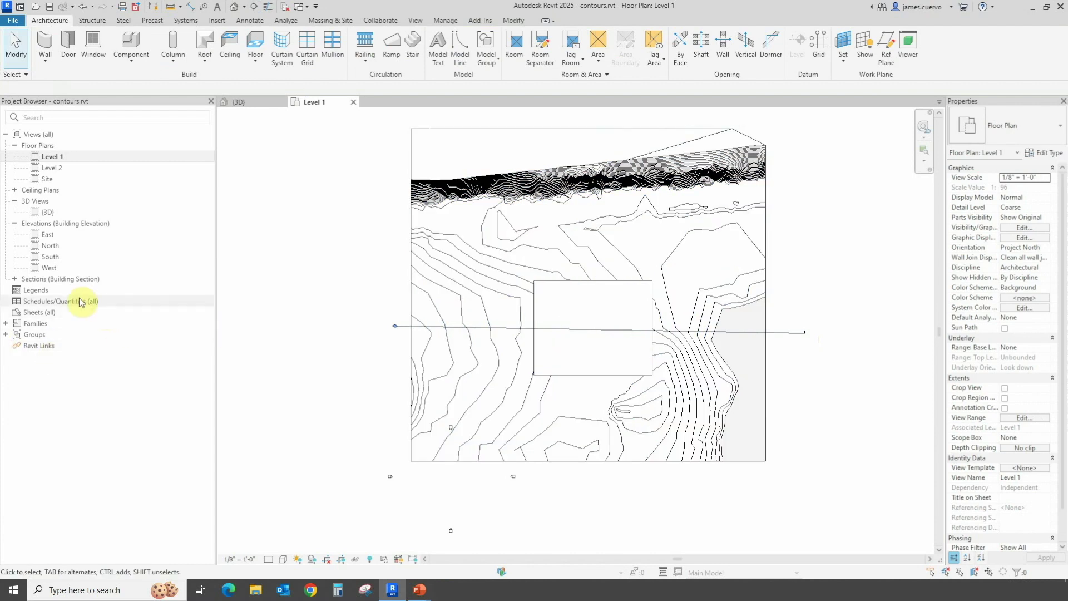
click(14, 279)
double_click(44, 290)
Lower the floor into the terrain in Section 1 to a height offset of -7' 6" from Level 3.
scroll(553, 322, up, 5)
middle_drag(525, 303, 595, 309)
click(578, 306)
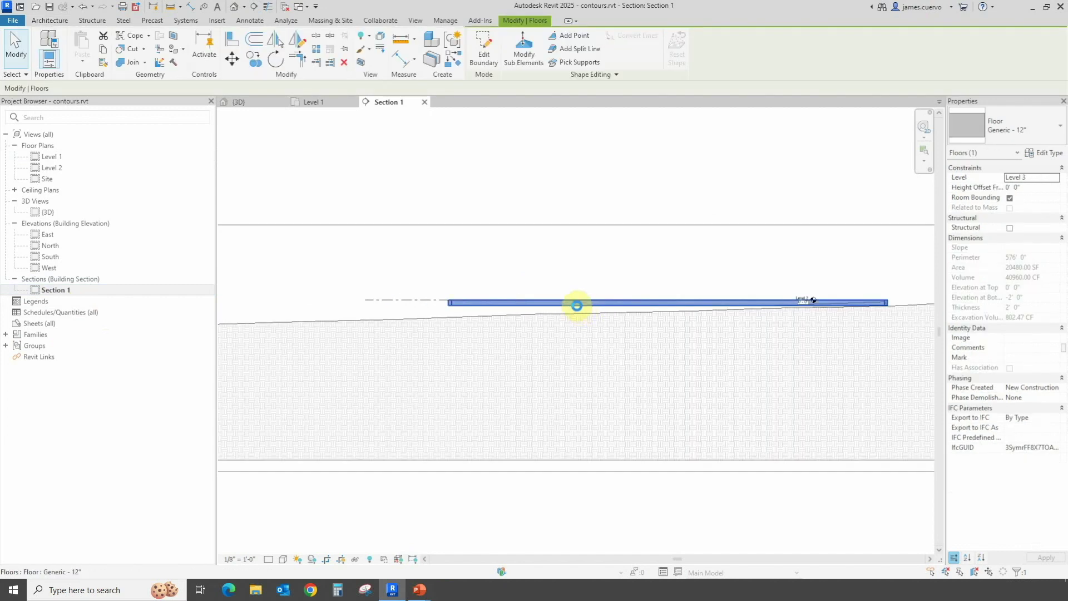
drag(577, 306, 577, 308)
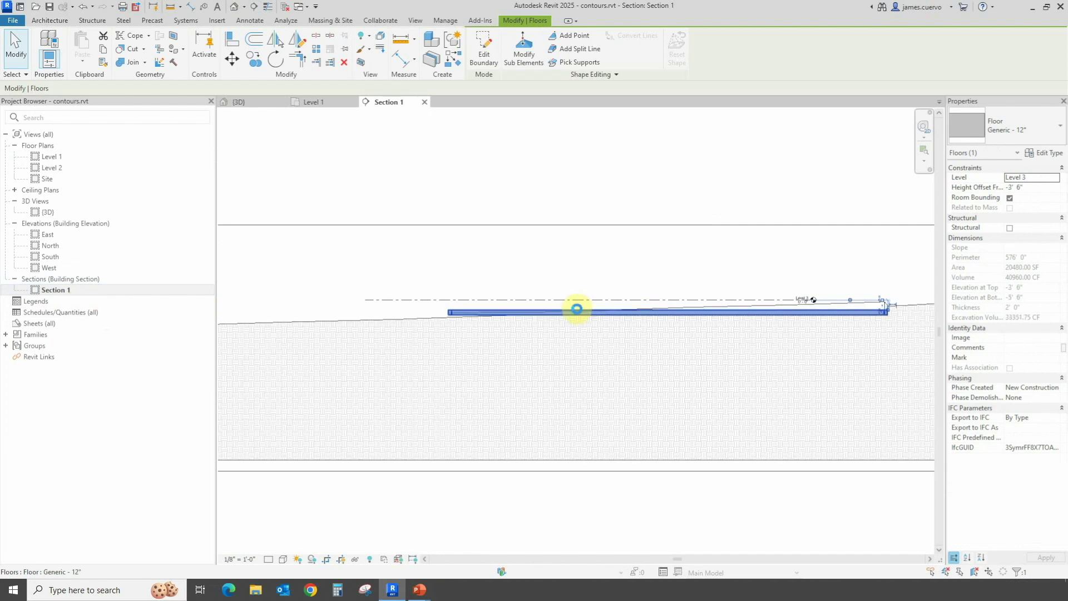
drag(578, 312, 579, 315)
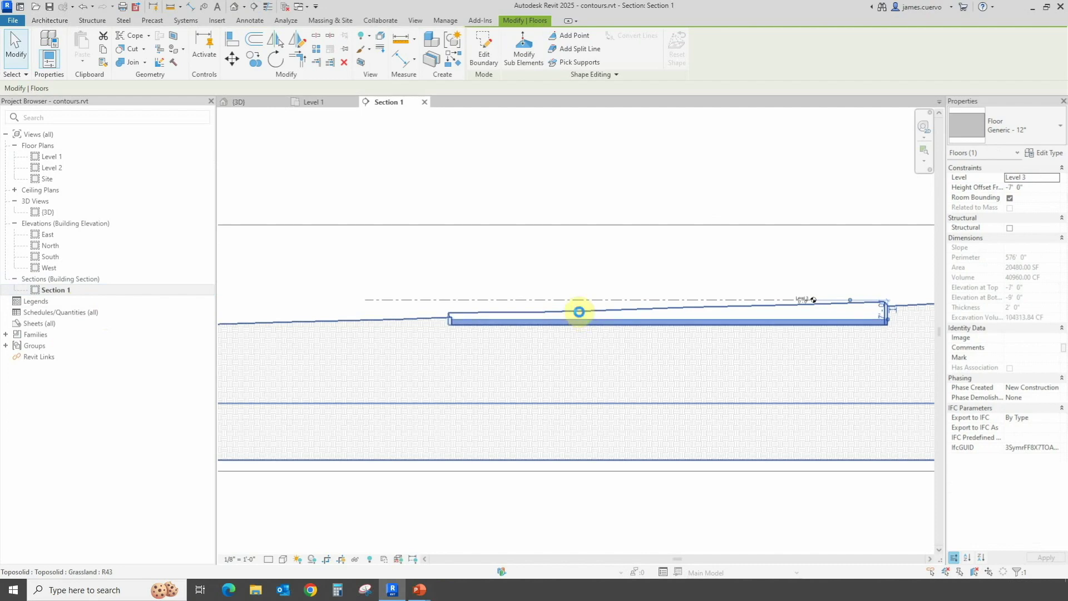
middle_drag(550, 331, 606, 377)
scroll(610, 380, down, 2)
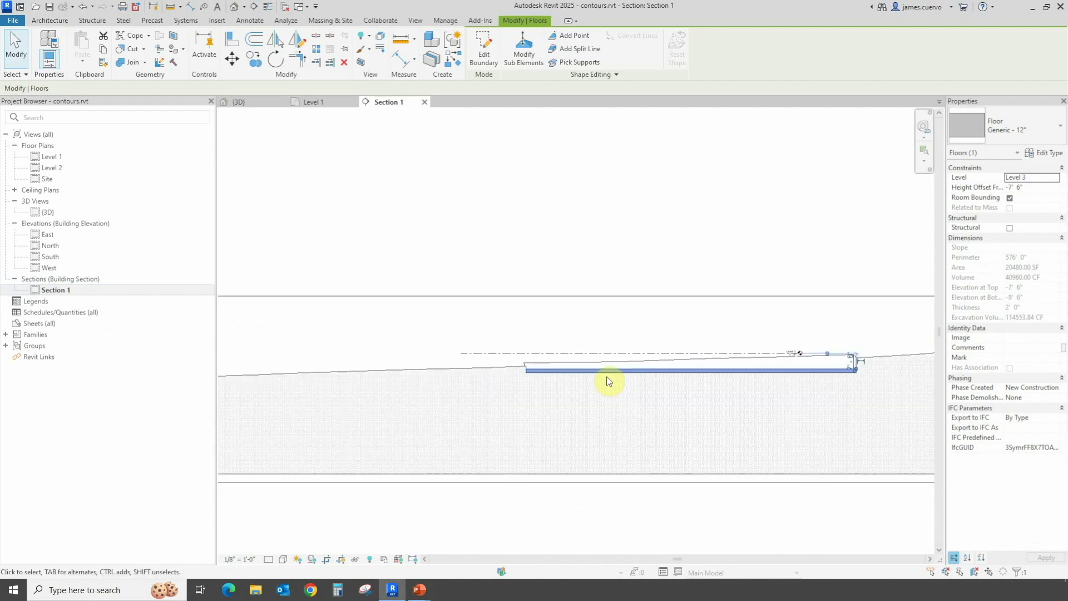
scroll(598, 392, down, 3)
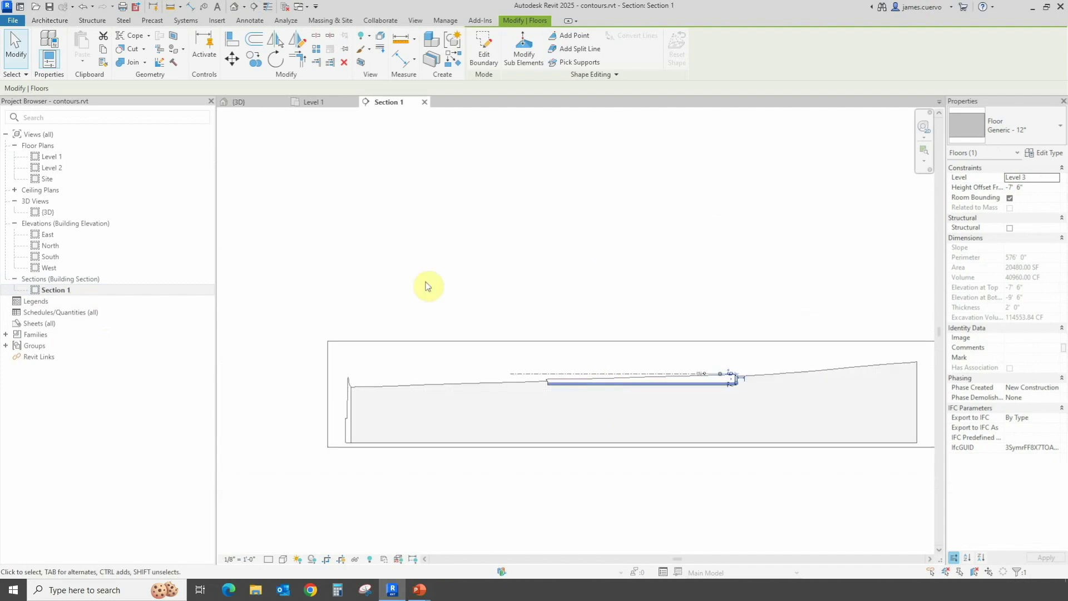
Hide the floor element in the 3D view to expose the excavated pit.
click(257, 105)
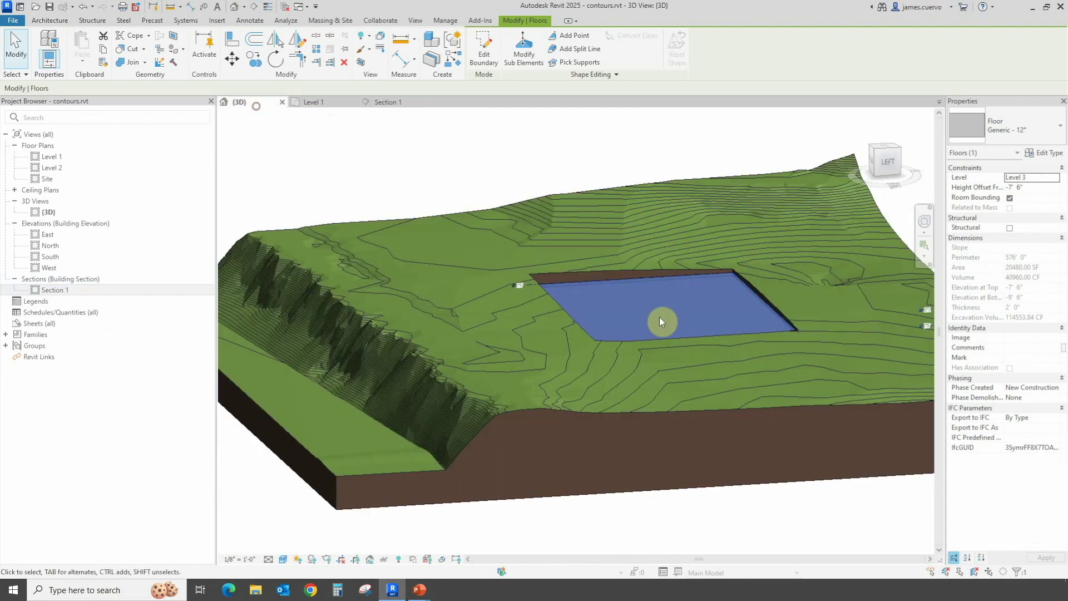
middle_drag(592, 181, 518, 160)
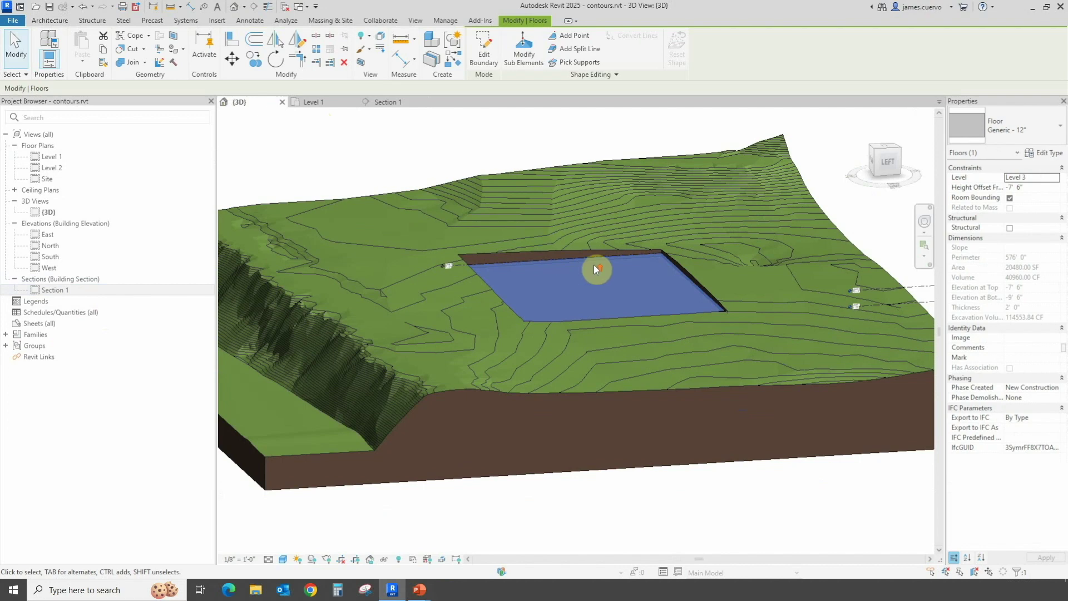
scroll(596, 266, up, 5)
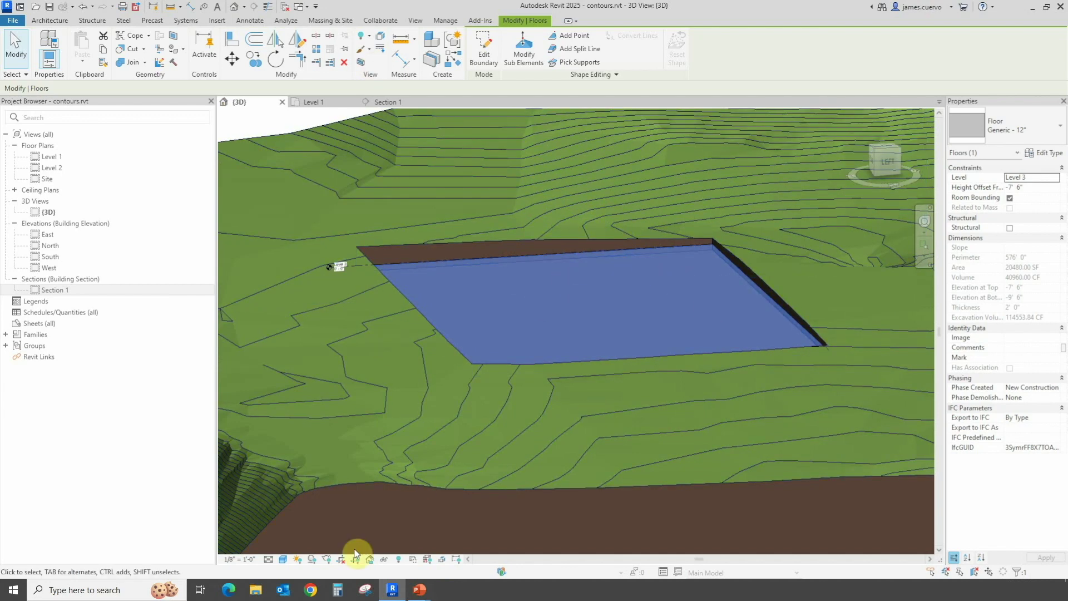
right_click(519, 316)
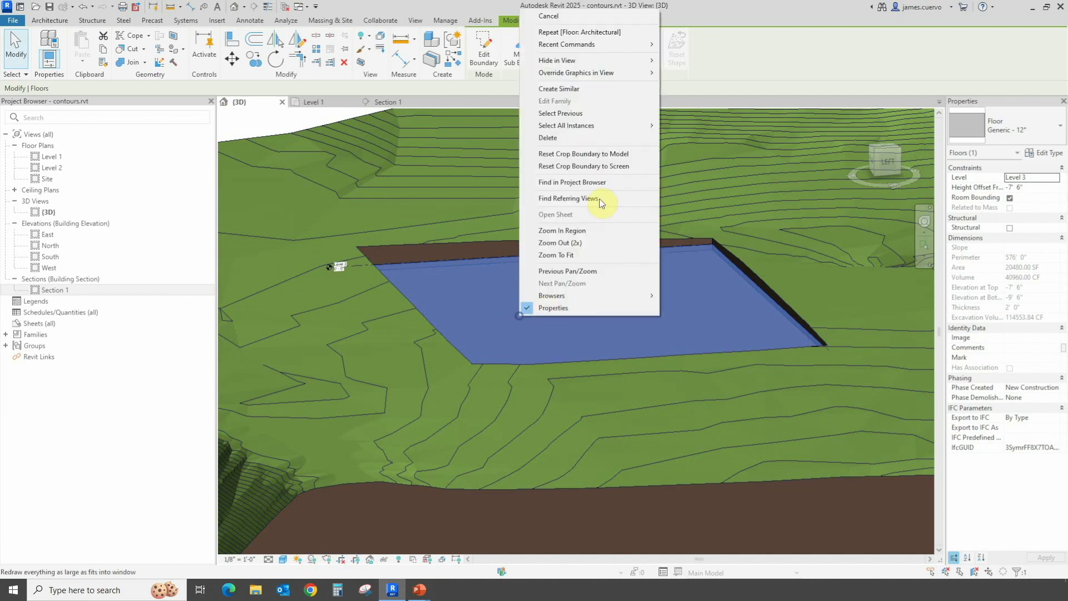
mouse_move(566, 60)
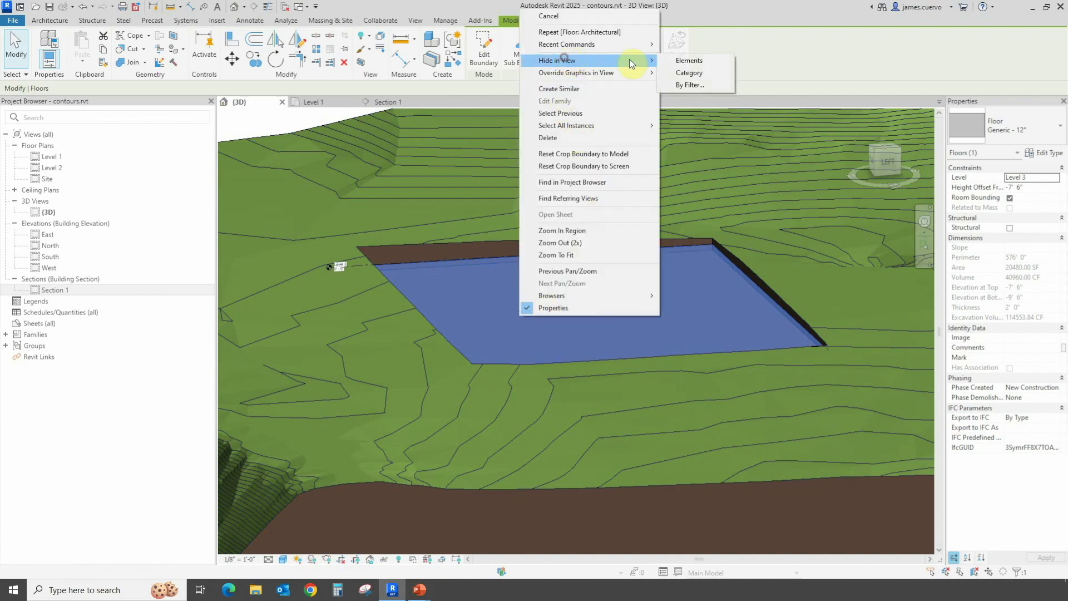
click(698, 60)
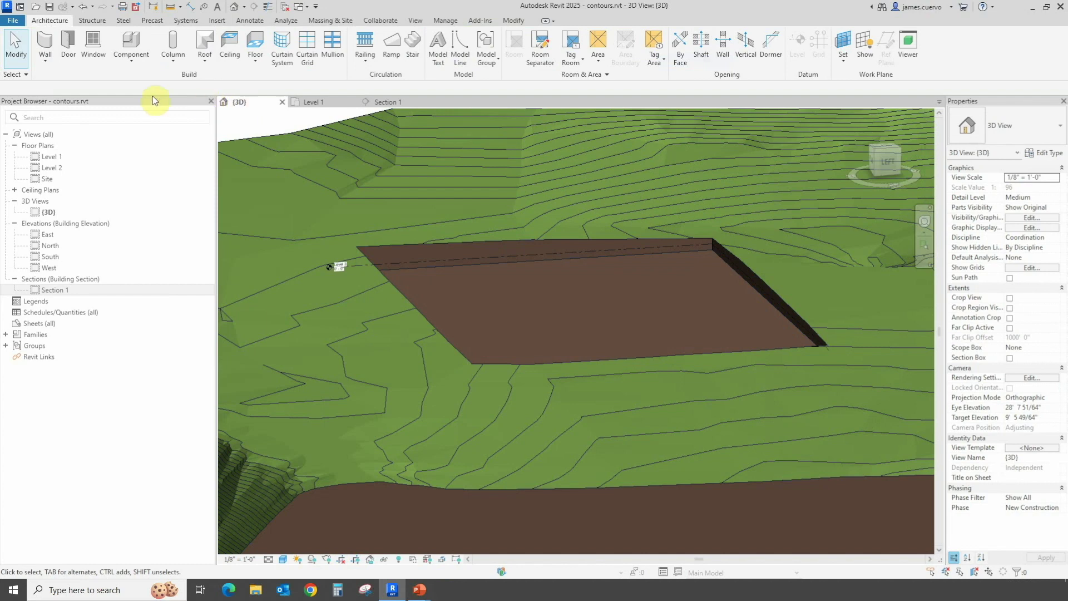
Place three RPC Tree - Deciduous Red Ash - 25' site components on the bottom of the excavated pit.
click(330, 20)
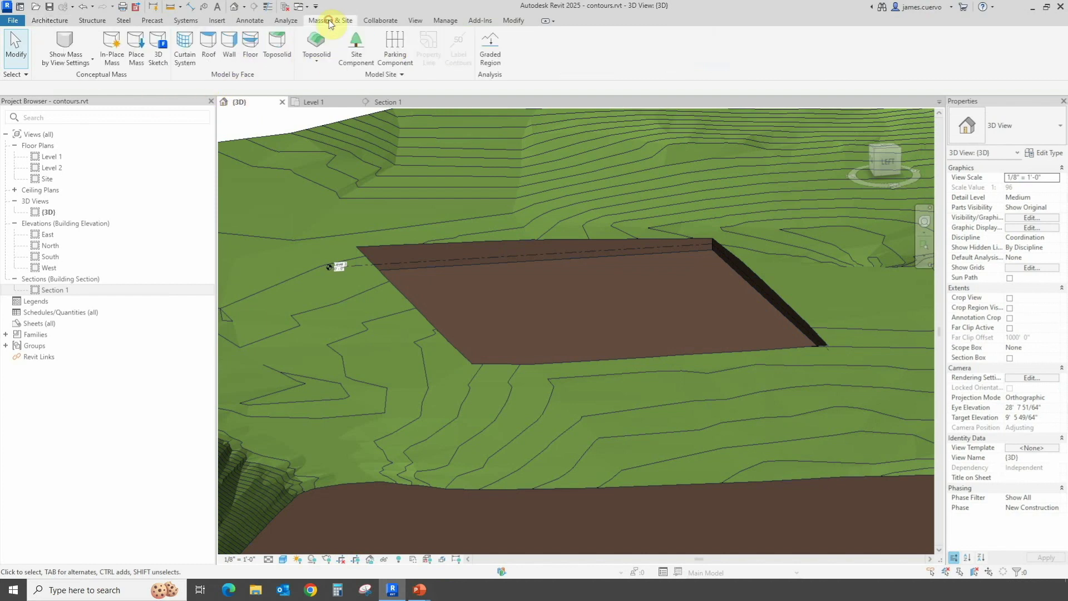
click(356, 50)
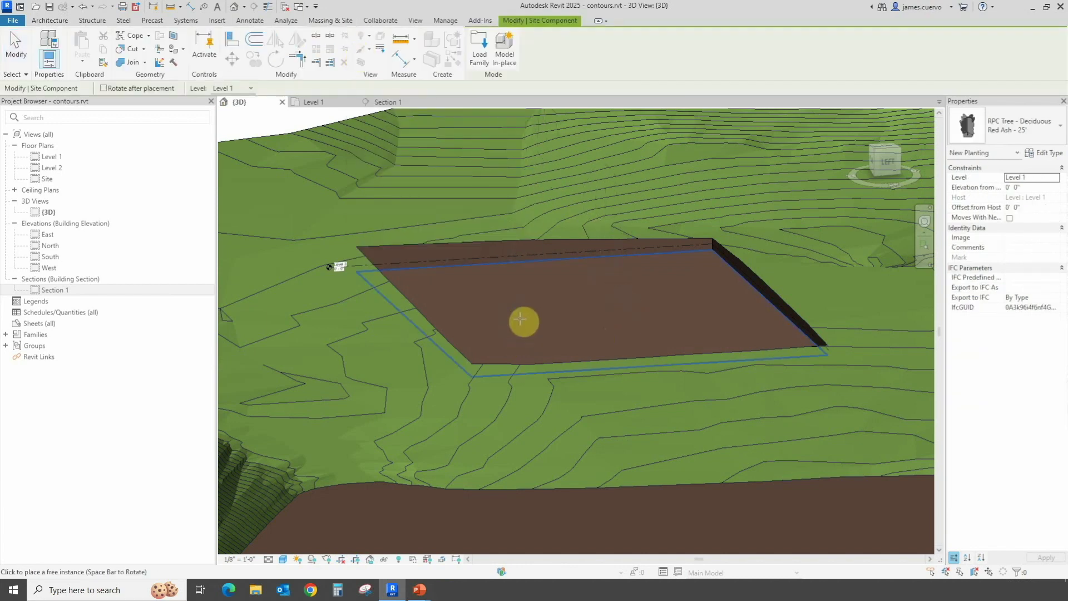
click(578, 290)
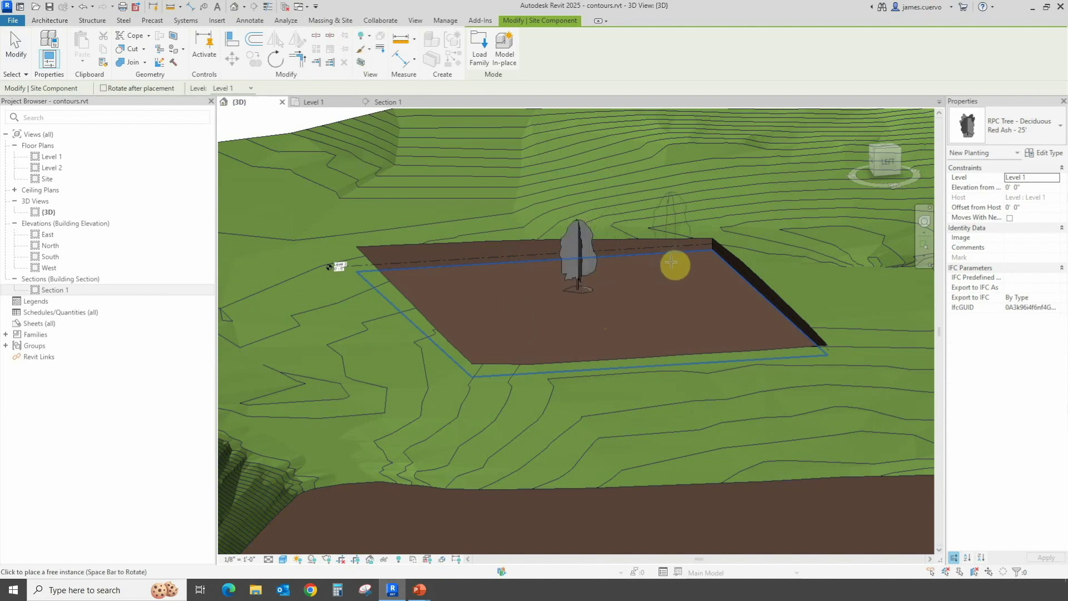
click(713, 305)
click(521, 333)
Place four Red Ash - 25' trees up the slope behind the pit, ending at the terrain's highest corner.
middle_drag(651, 320, 513, 405)
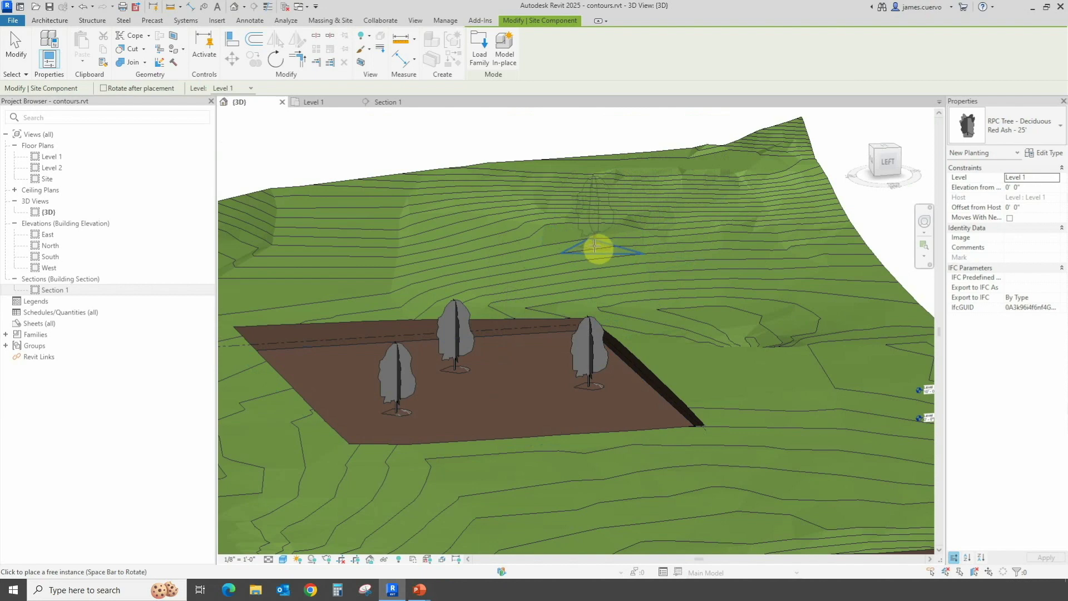
click(595, 247)
click(698, 200)
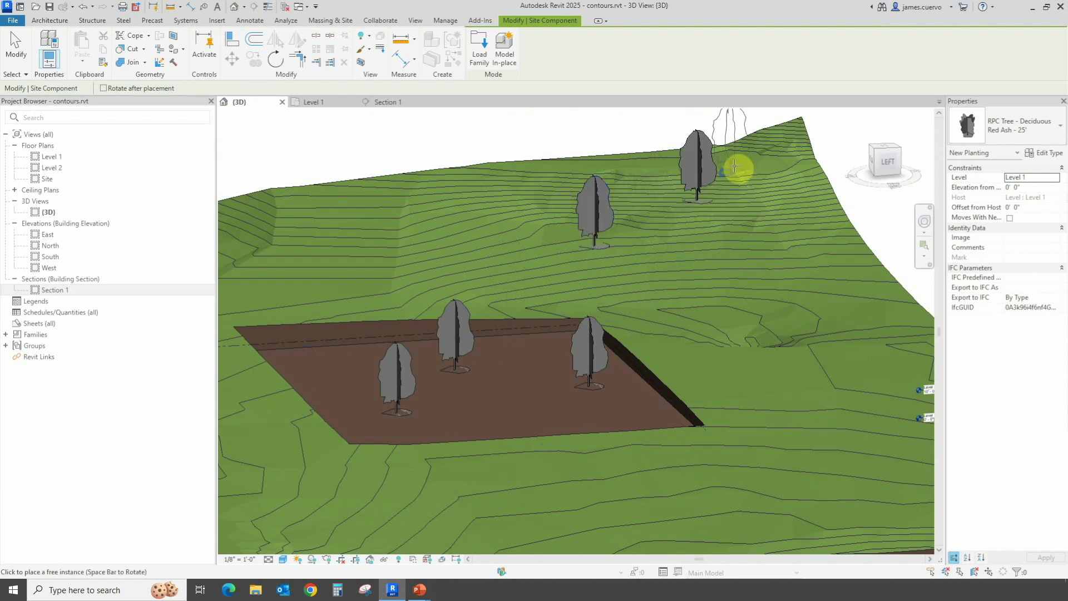
click(738, 156)
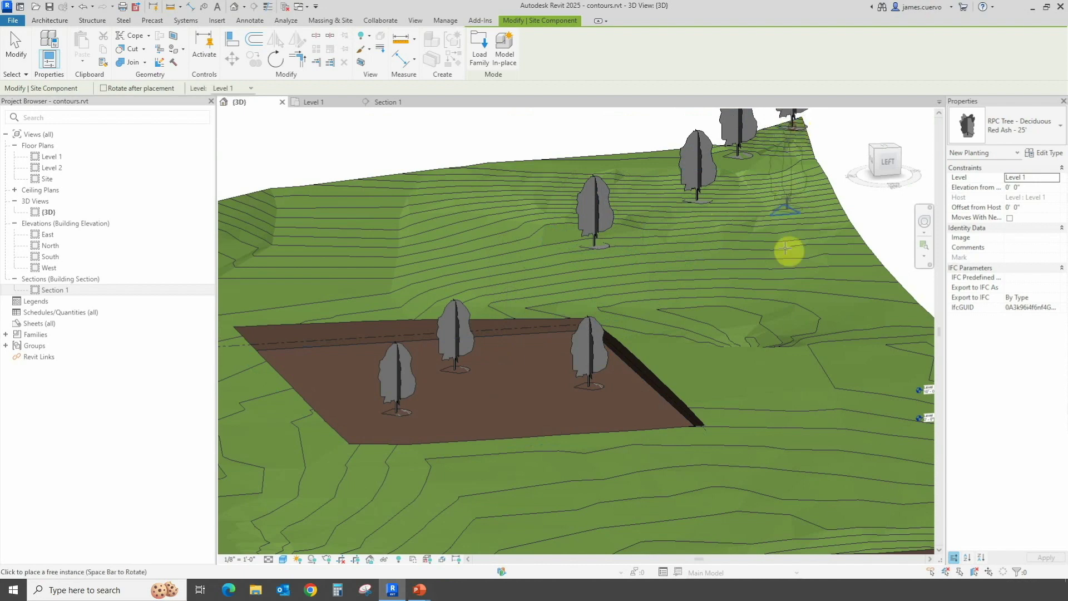
Place one Red Ash tree between the pit and the steep bank and another on the low ground below it, and end placement.
middle_drag(675, 481, 668, 353)
scroll(519, 408, down, 3)
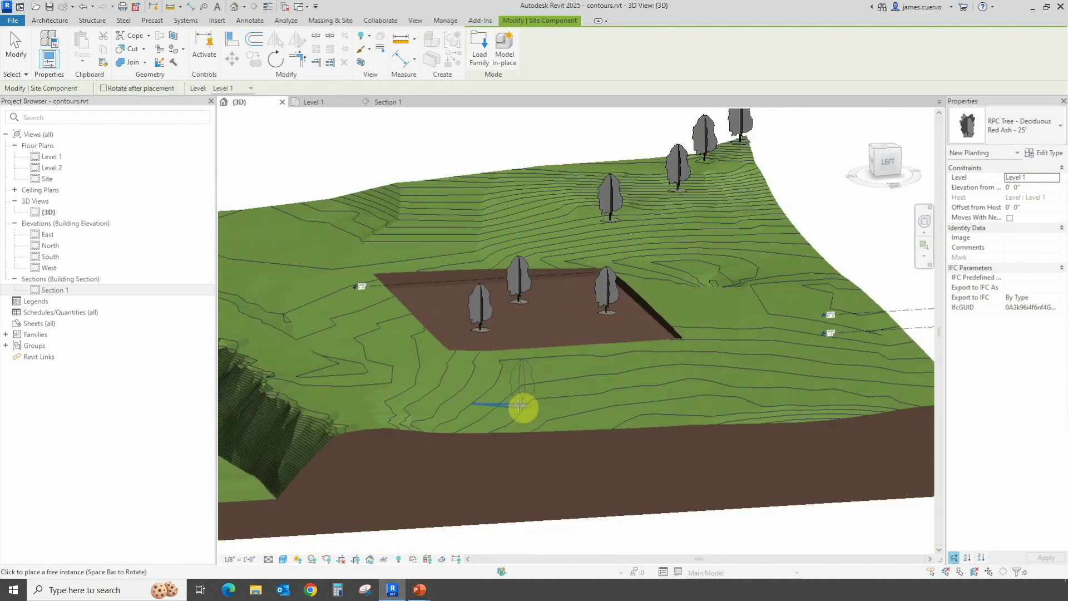
click(410, 402)
scroll(437, 393, up, 2)
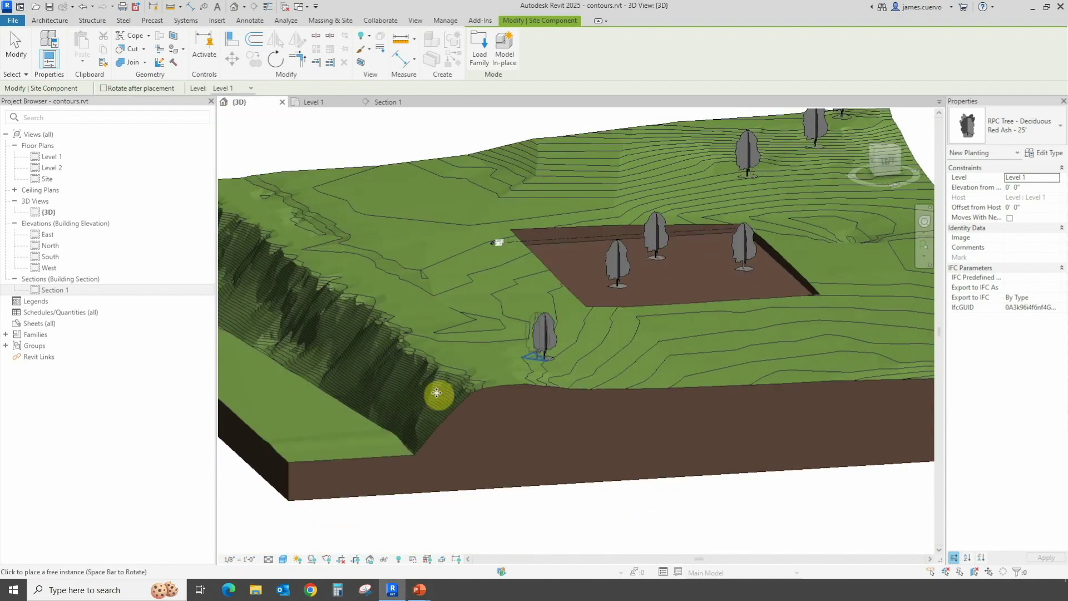
click(315, 430)
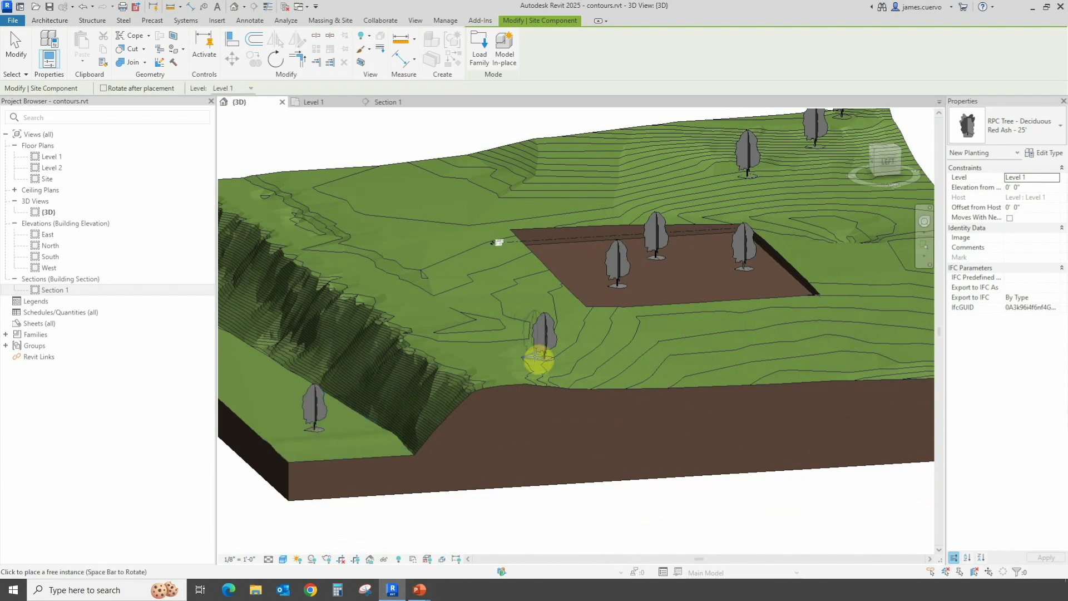
click(536, 359)
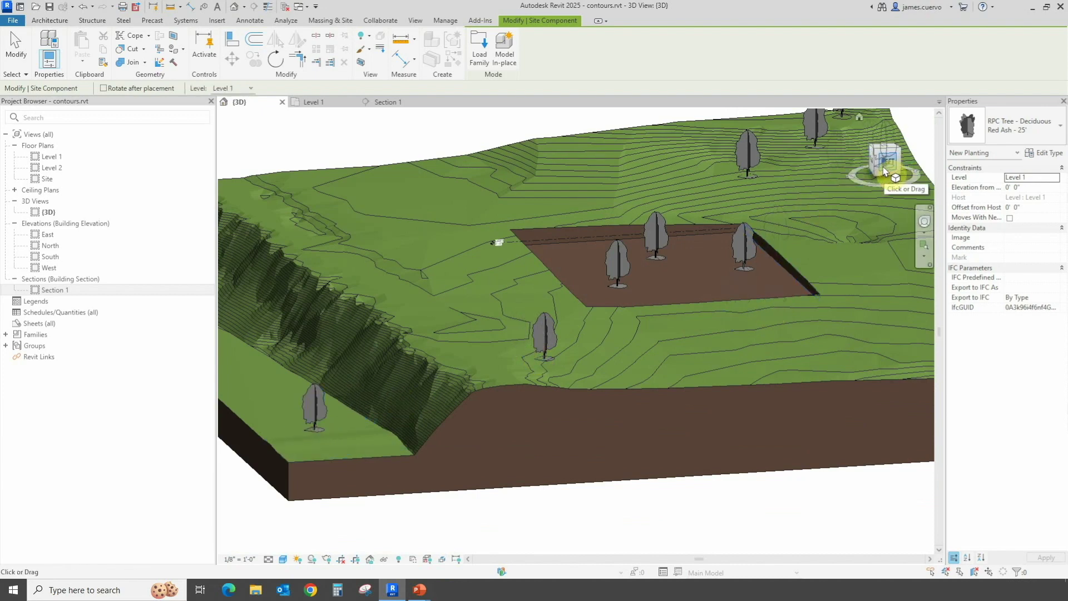
key(Escape)
key(Escape)
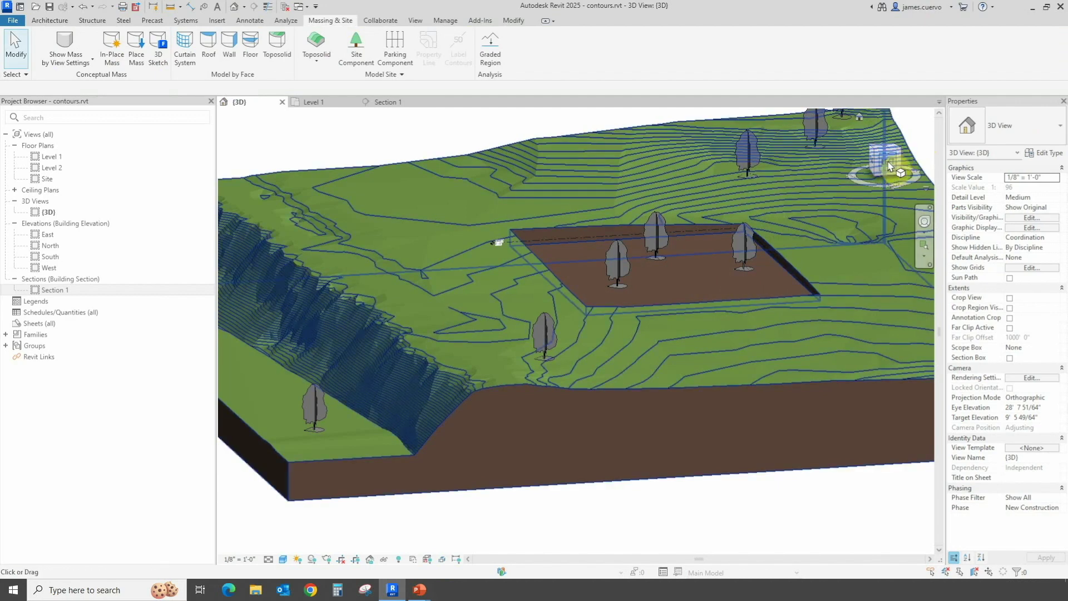
Examine how the trees sit on the terrain from the Left view and an angled view, and select the rear tree in the pit.
click(888, 166)
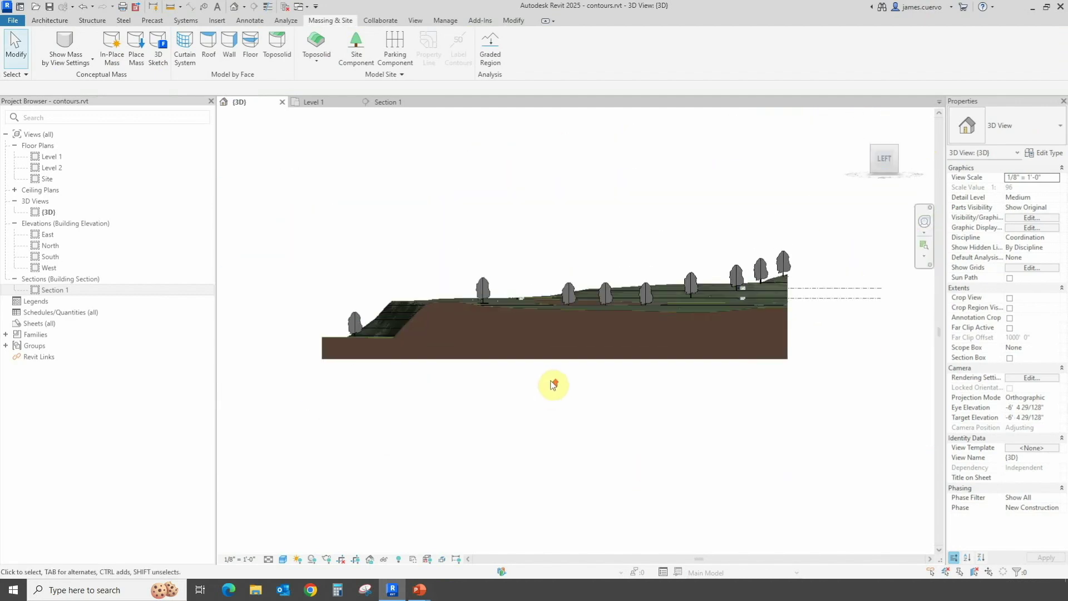
scroll(555, 387, up, 1)
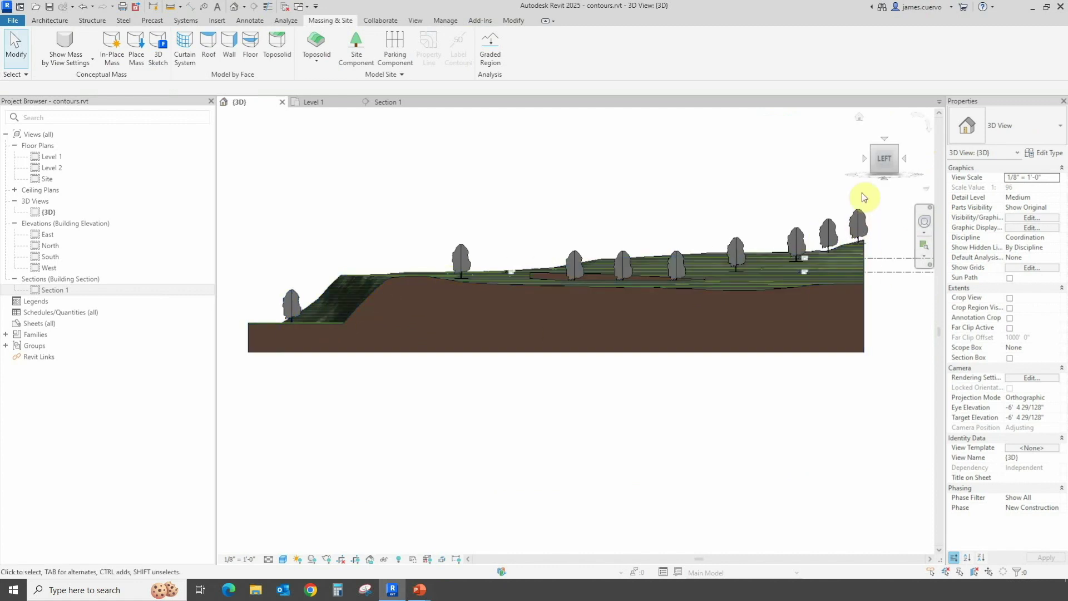
click(885, 165)
drag(884, 166, 915, 190)
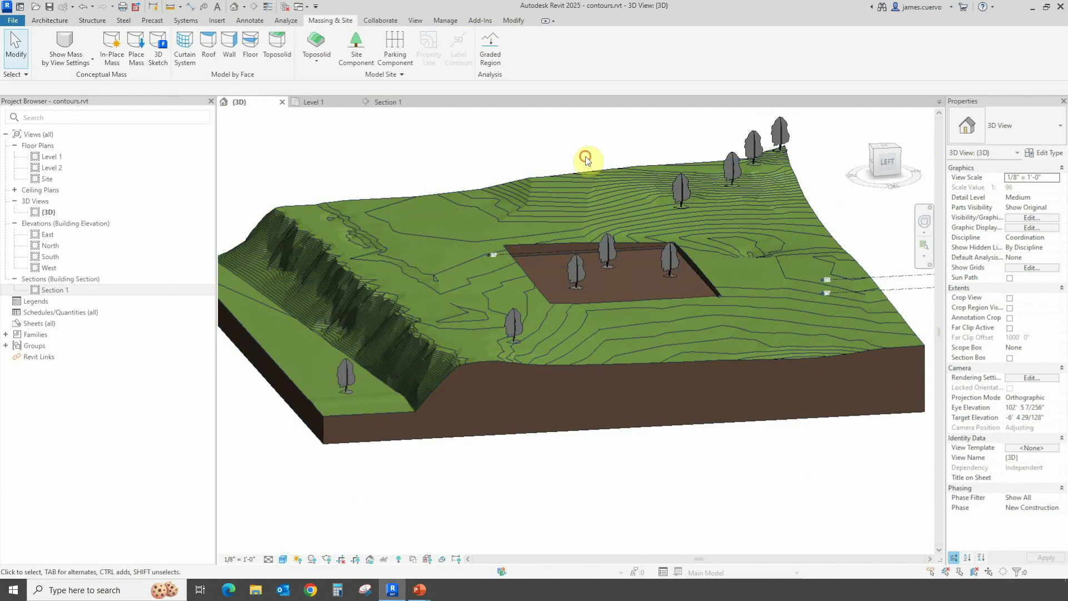
click(609, 260)
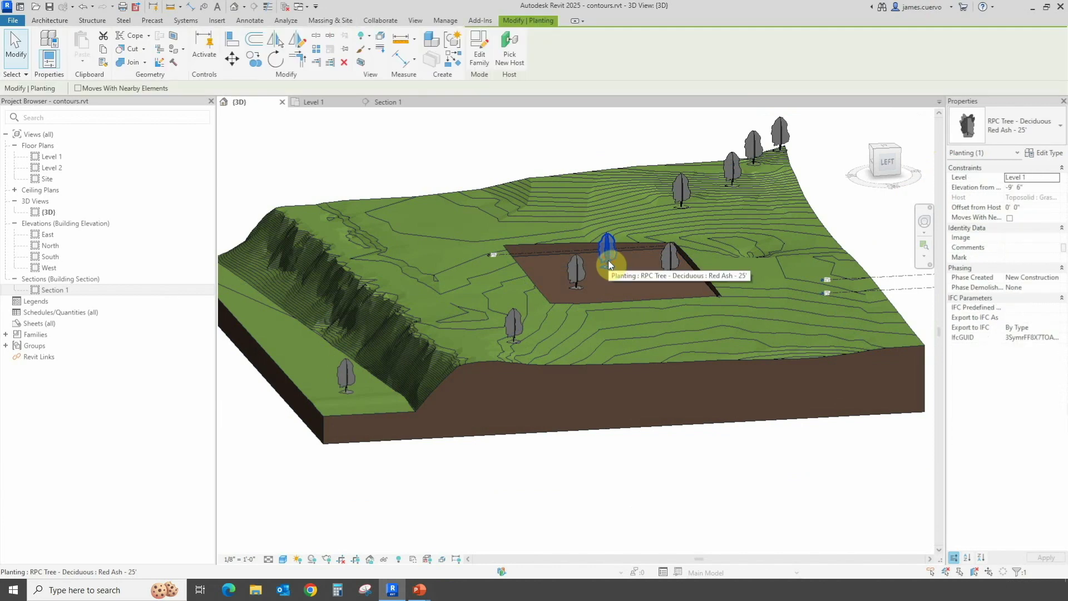
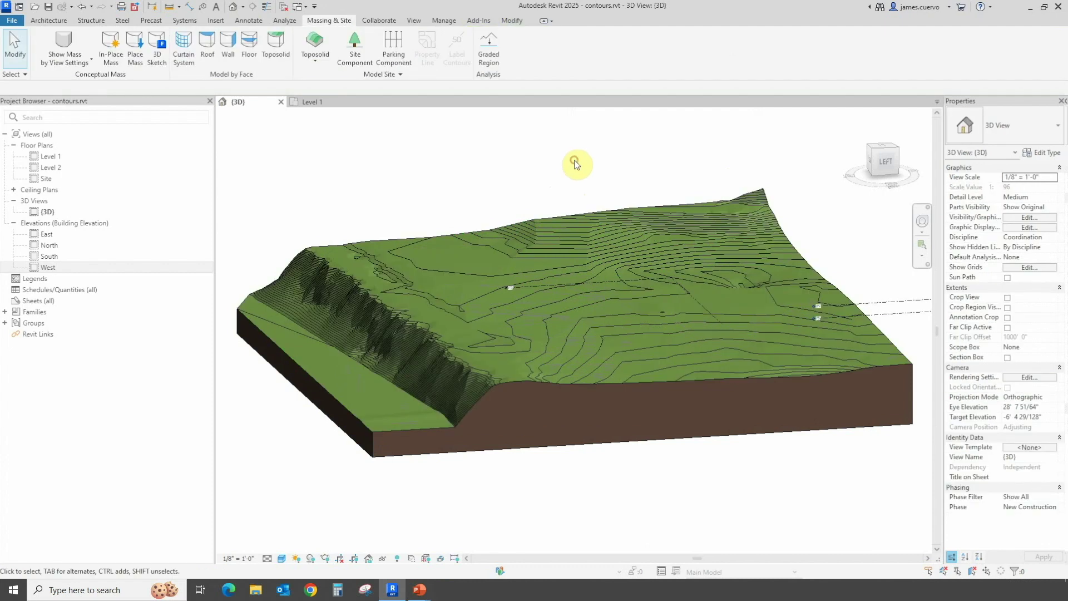
Select the Grassland toposolid and turn on Preview Points for its shape editing.
click(557, 236)
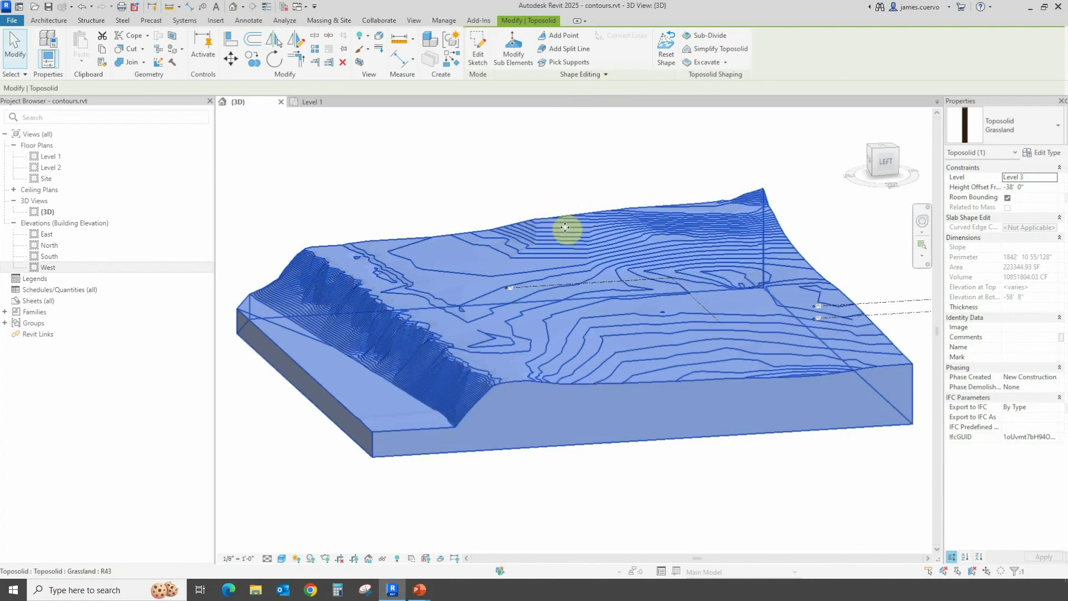
click(592, 75)
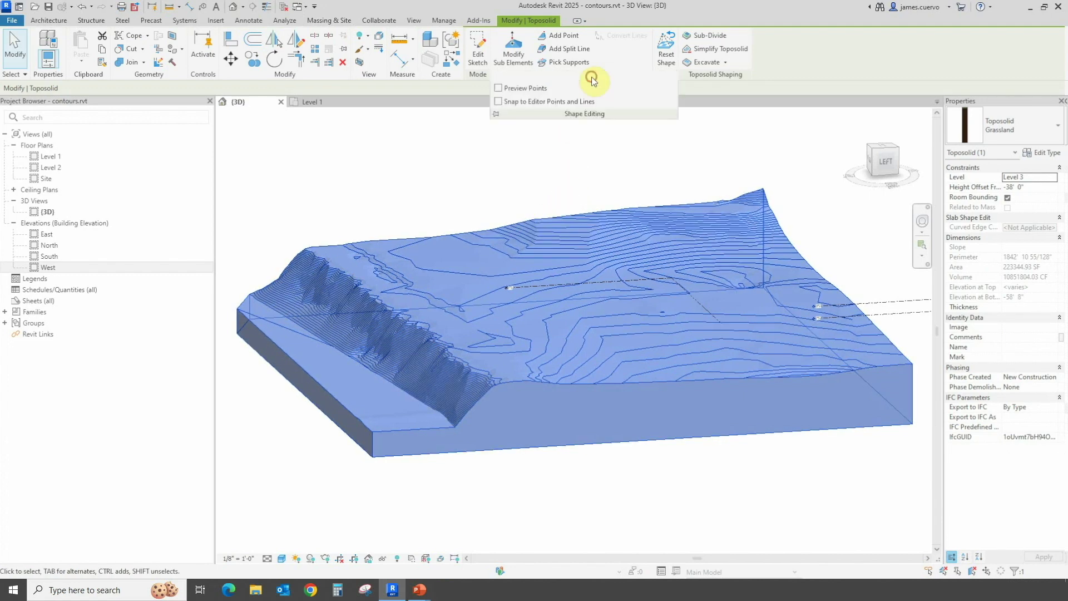
click(508, 88)
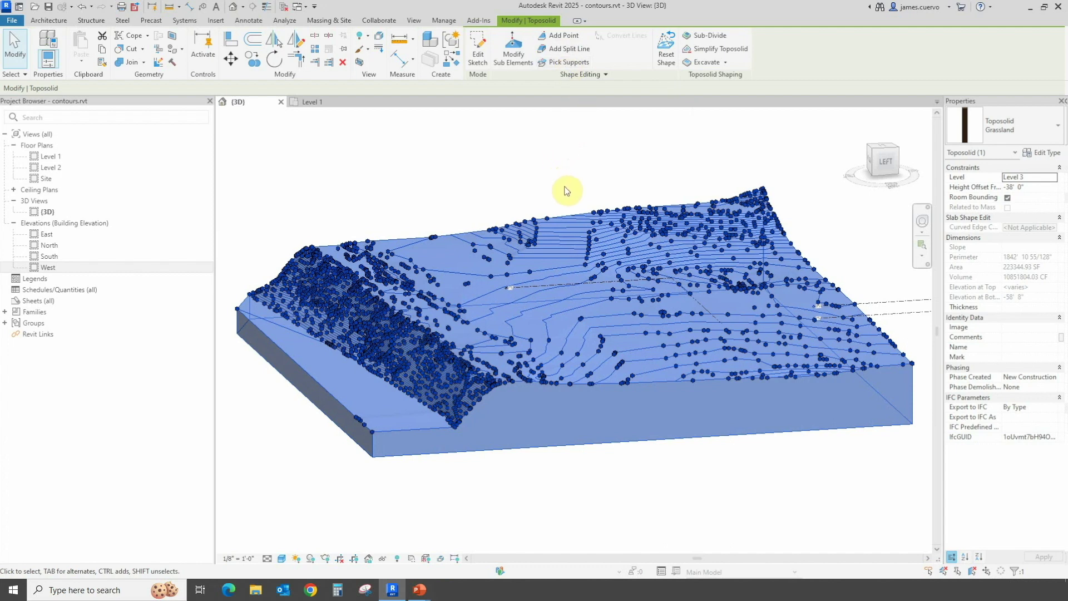
mouse_move(884, 167)
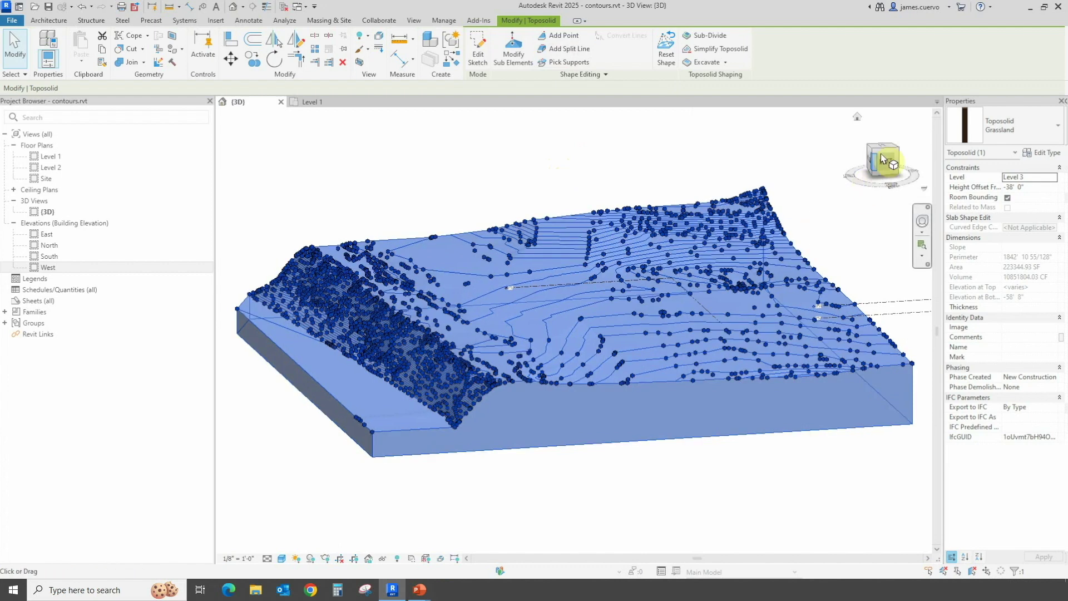
Start adding a split line to the toposolid, choose the Hidden Line visual style, and dismiss the save reminder without saving.
click(568, 49)
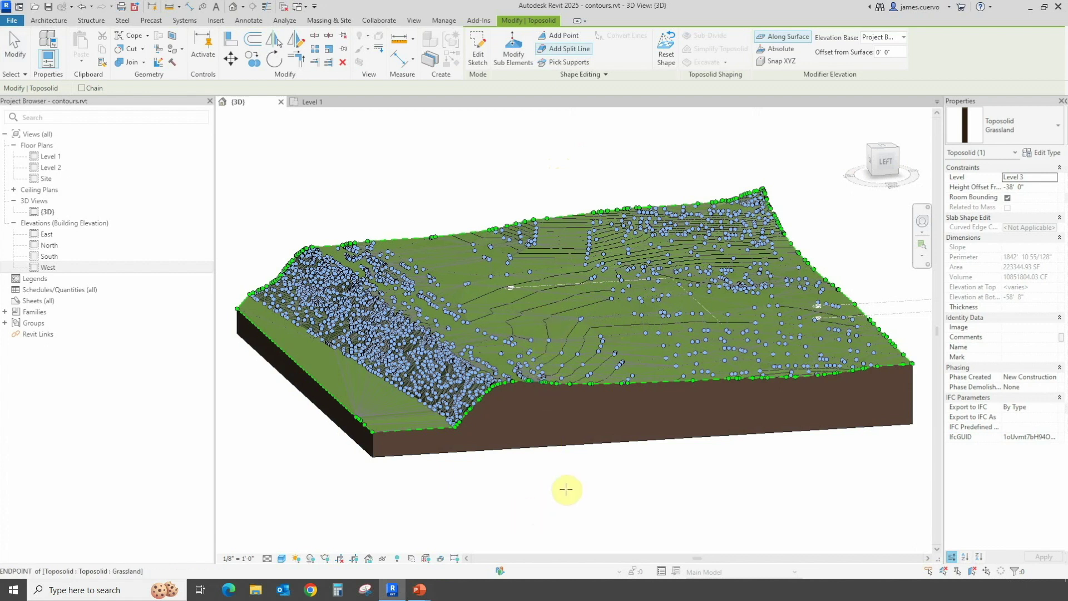
click(280, 559)
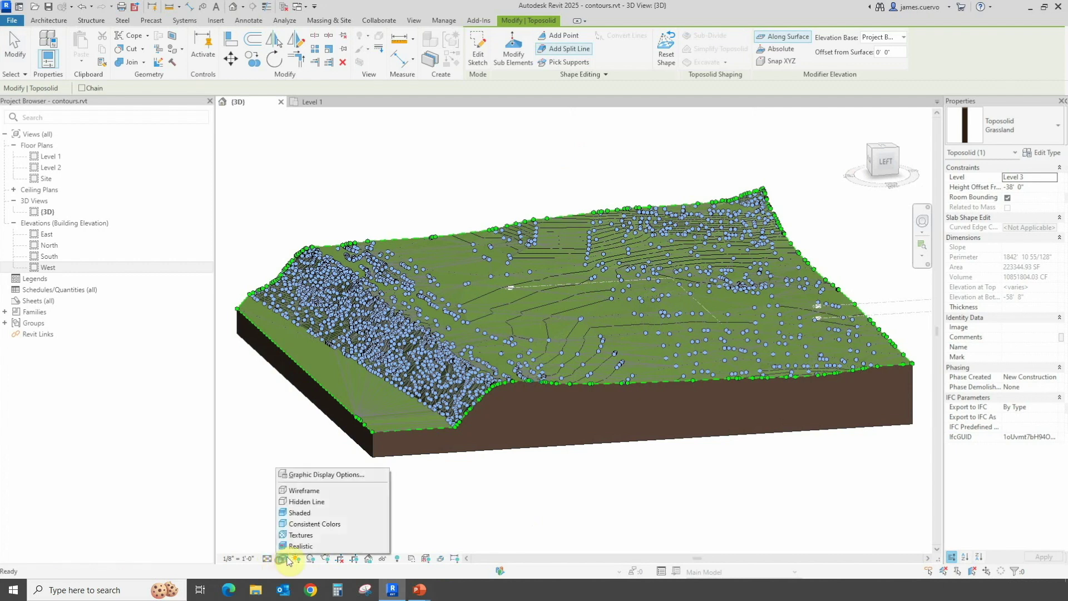
click(310, 503)
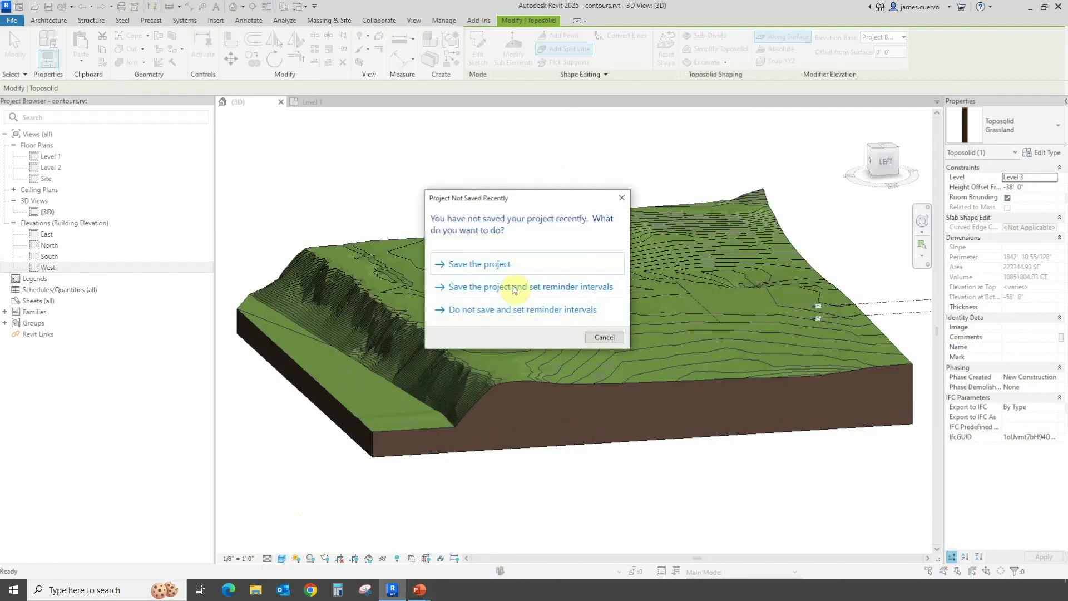
click(622, 197)
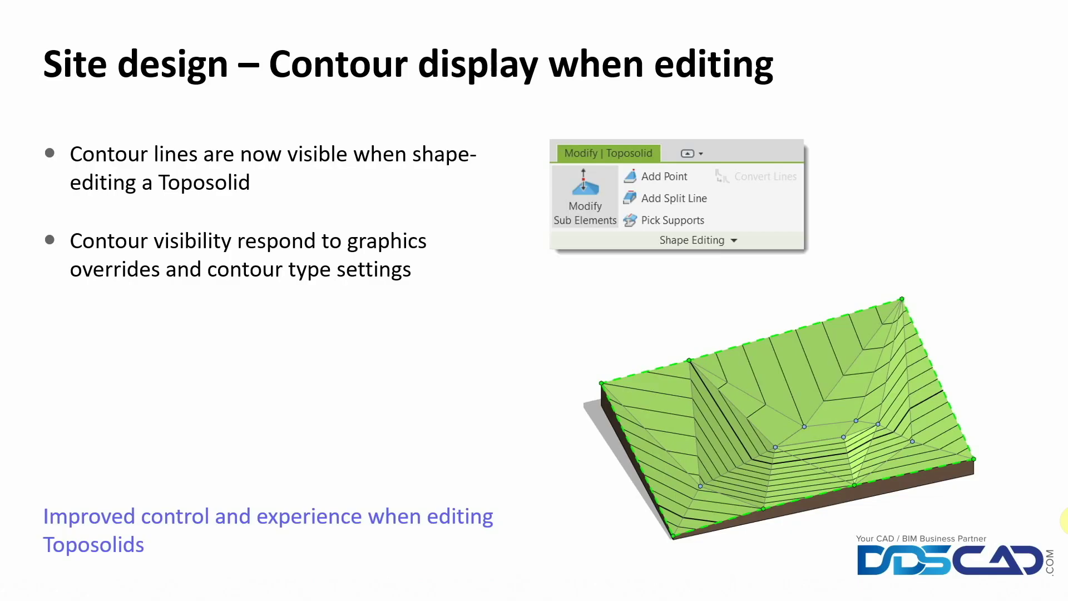
key(Right)
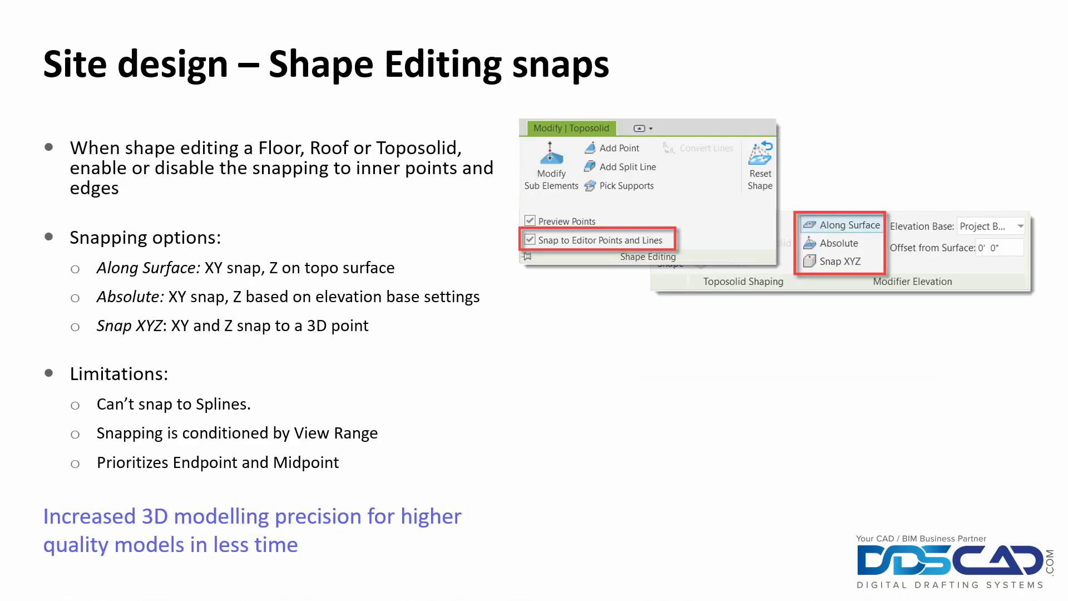